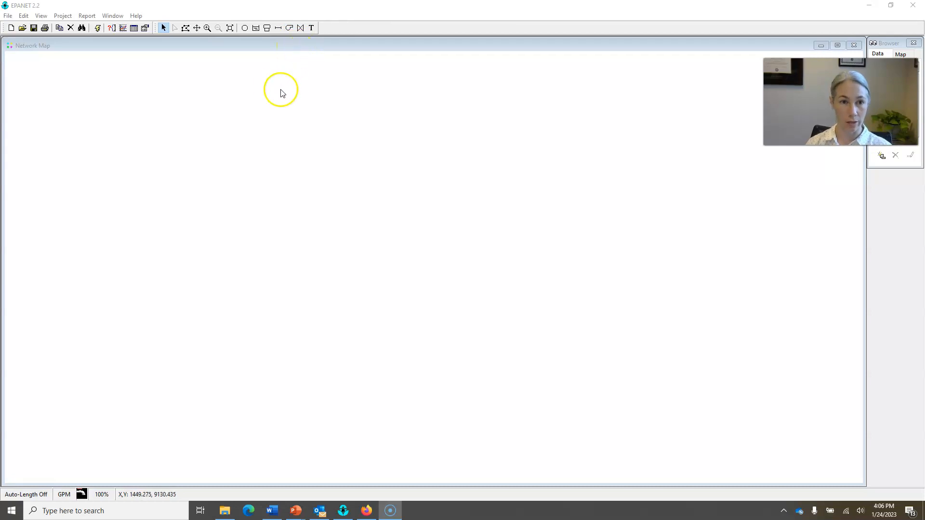
- Place a reservoir near the map's upper-left corner and a junction to its right at about the same height
click(257, 30)
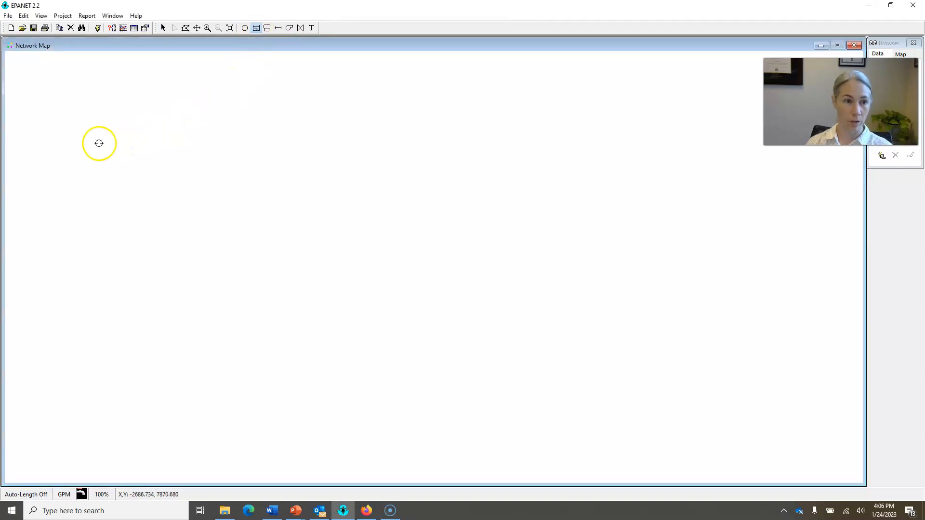
click(96, 140)
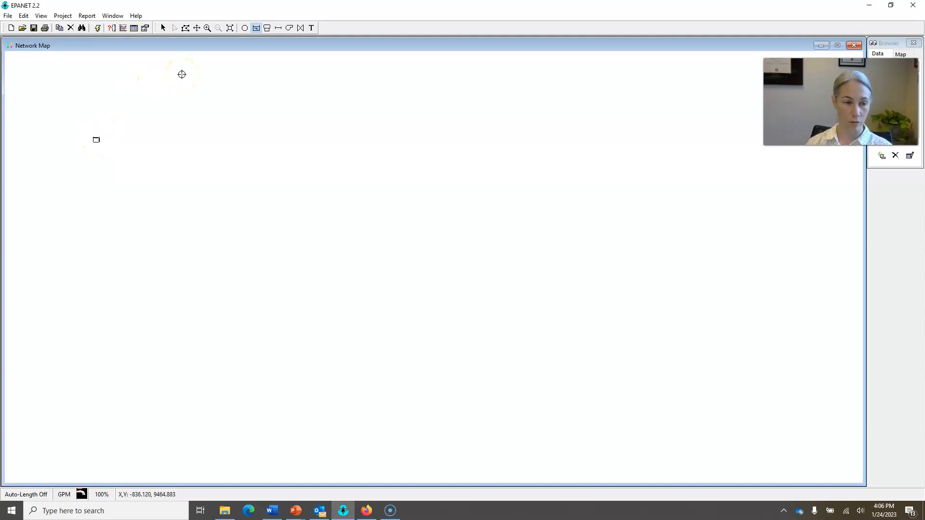
click(245, 29)
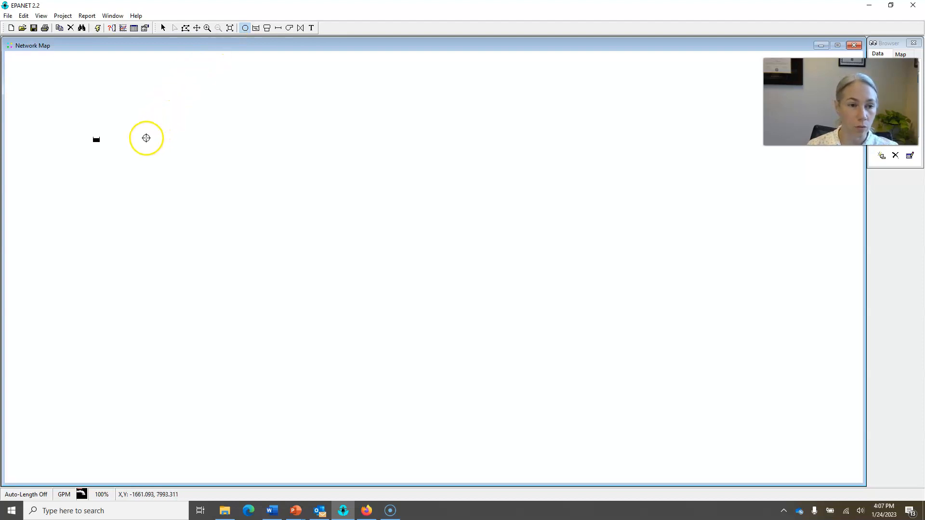
click(174, 138)
- Set the map notation to display node IDs, node values, link IDs and link values
click(162, 29)
click(175, 138)
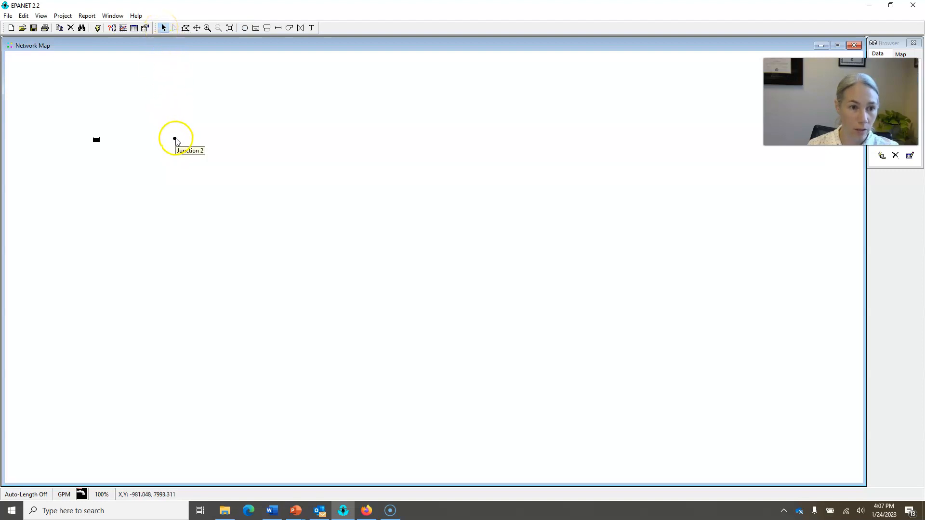
right_click(172, 126)
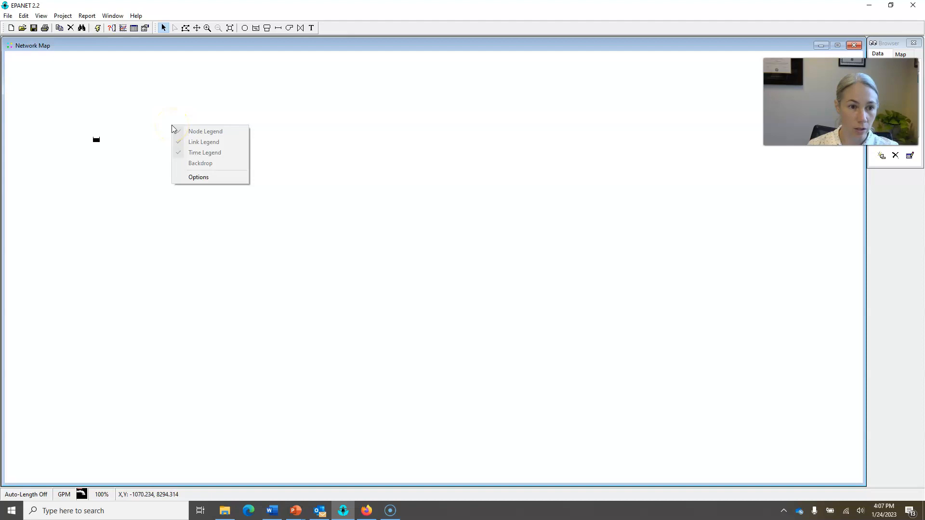
click(202, 177)
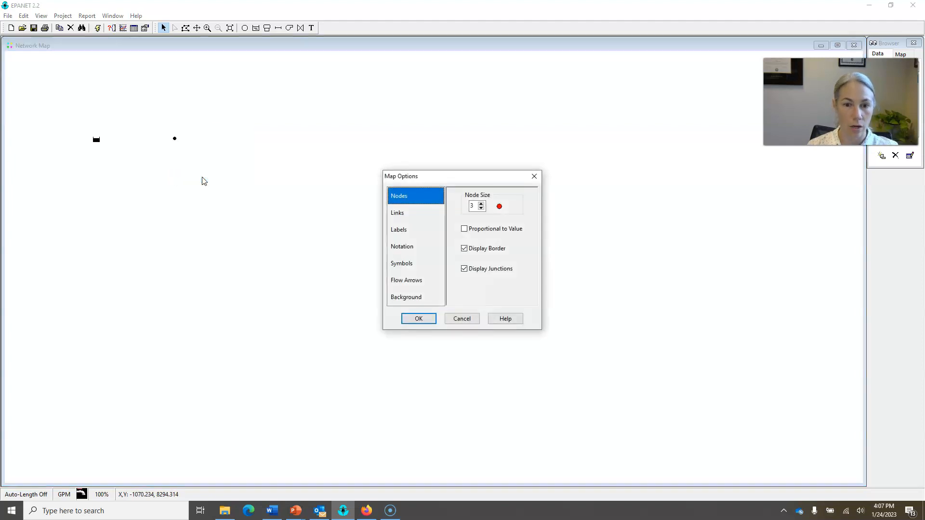
click(412, 251)
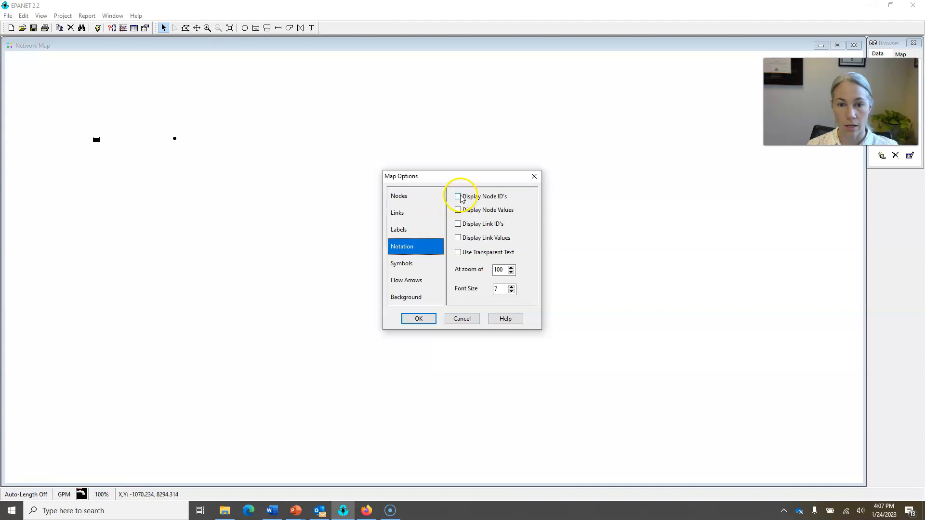
click(458, 211)
click(458, 224)
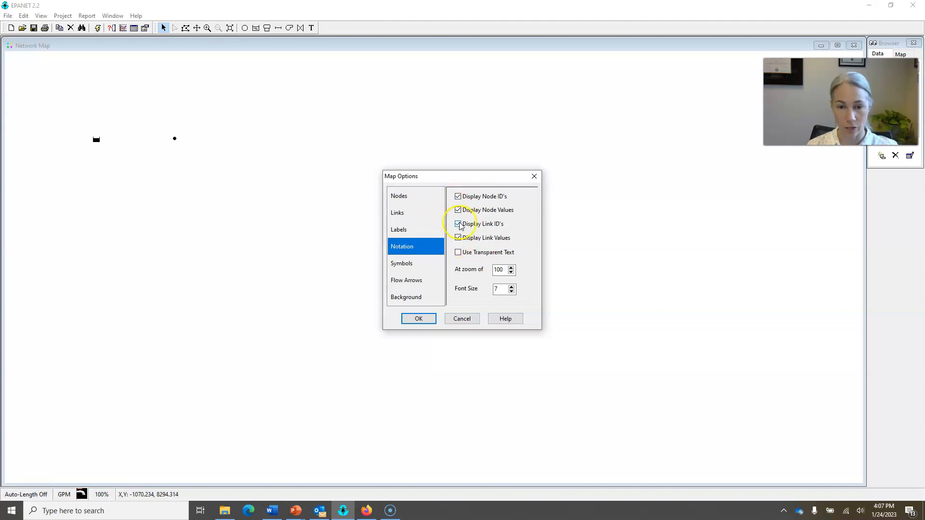
click(417, 321)
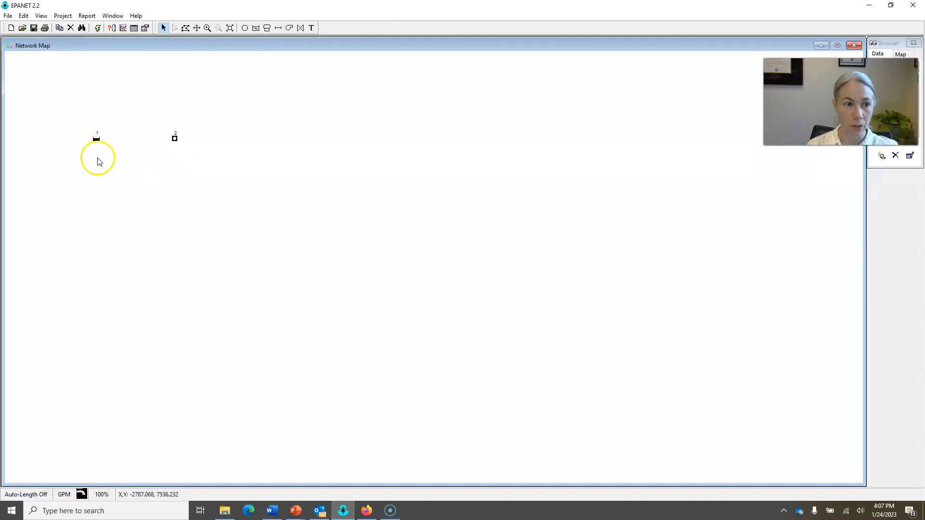
- Move junction 2 slightly closer to the reservoir, keeping it level with the reservoir
mouse_move(175, 140)
mouse_down()
mouse_move(174, 225)
mouse_move(165, 139)
mouse_move(127, 164)
mouse_move(93, 135)
mouse_move(169, 143)
mouse_up()
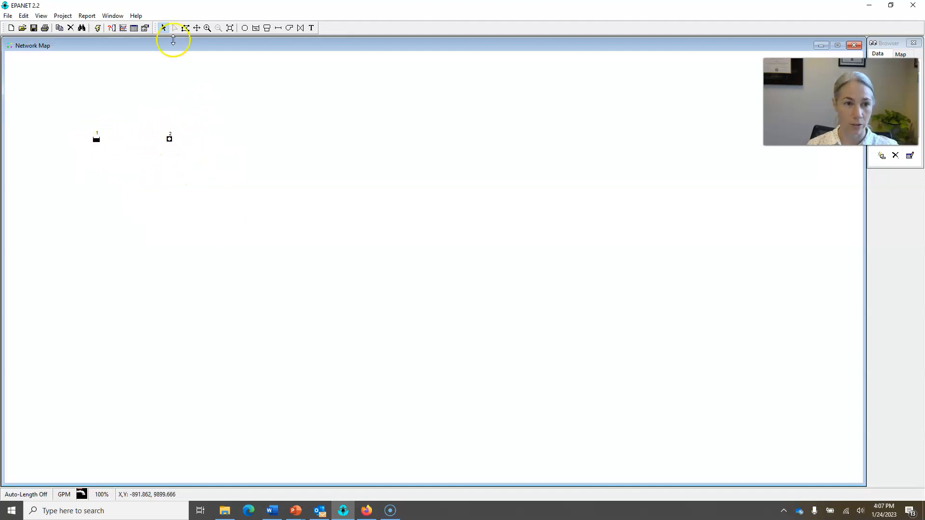
mouse_move(170, 141)
mouse_down()
mouse_move(169, 169)
mouse_move(154, 110)
mouse_move(159, 149)
mouse_move(184, 143)
mouse_move(170, 140)
mouse_up()
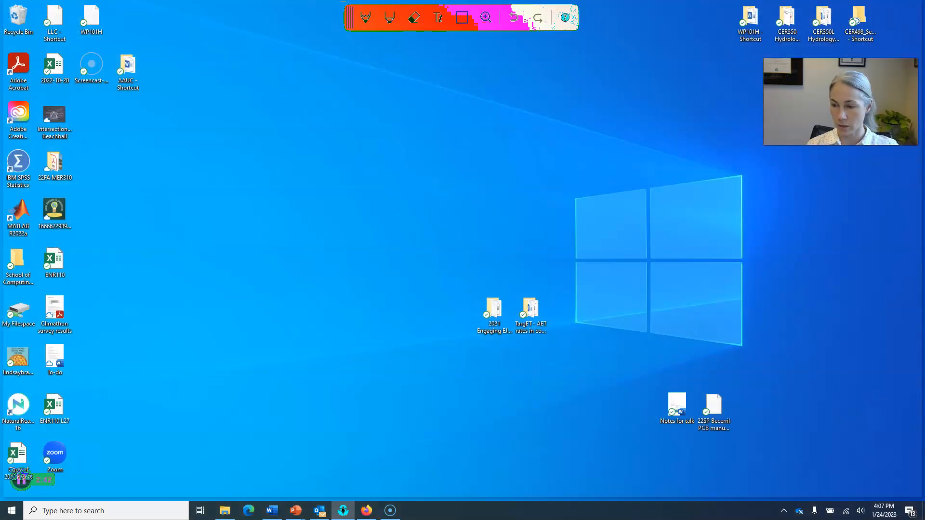
- Switch to the PowerPoint slides, examine the Example Network layout diagram, and return to EPANET
key(alt+Tab)
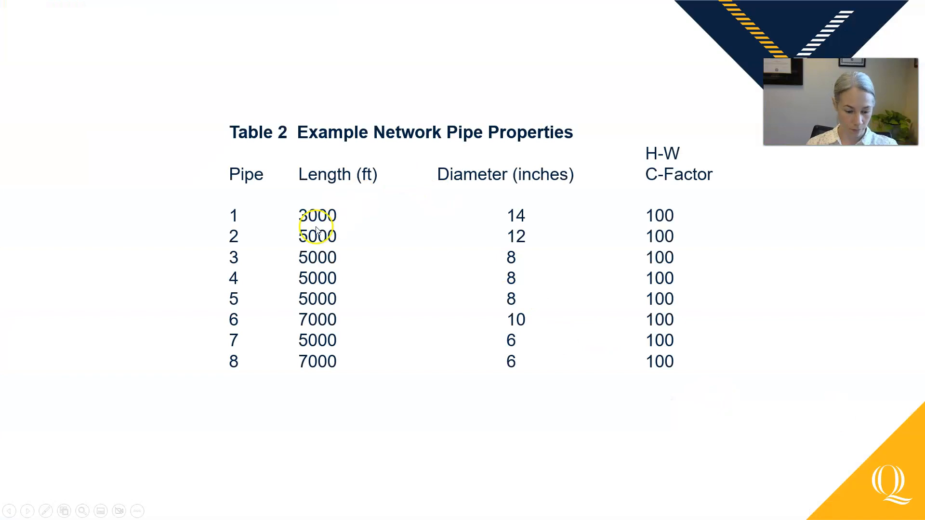
key(Left)
key(Left)
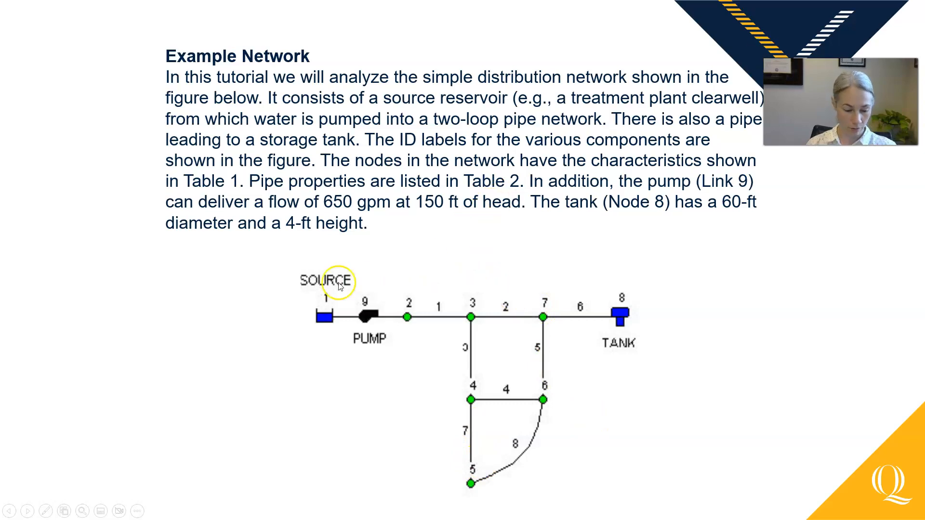
key(Escape)
click(871, 8)
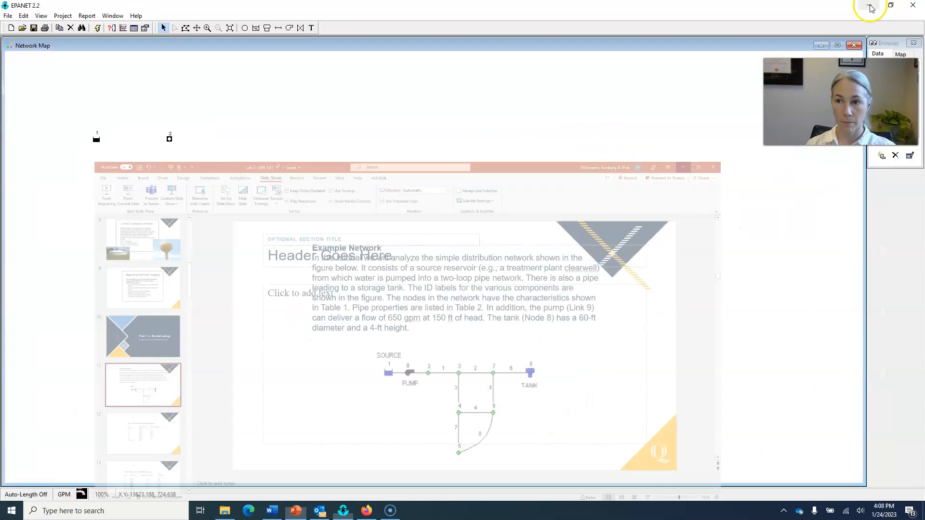
- Add two more junctions and arrange them so junction 3 sits to the right of junction 2 and junction 4 sits below junction 3
click(244, 28)
click(170, 175)
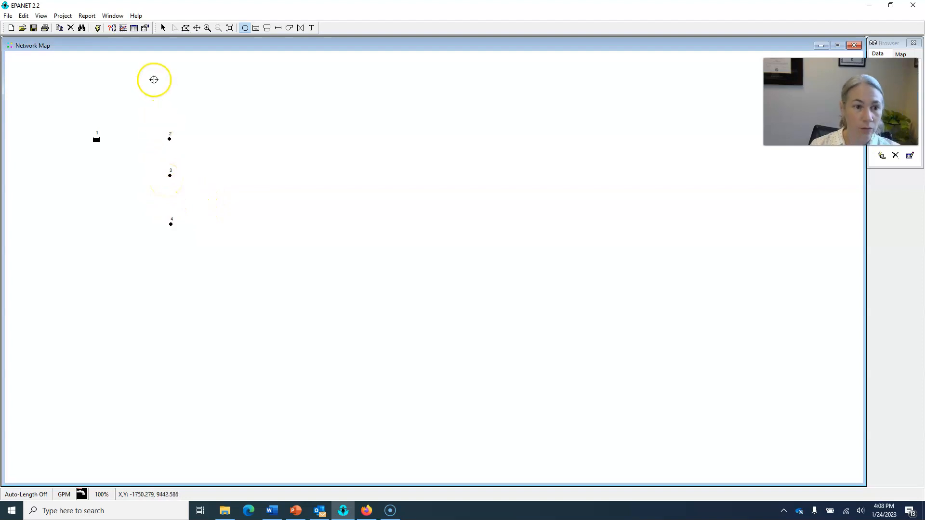
click(164, 27)
click(169, 176)
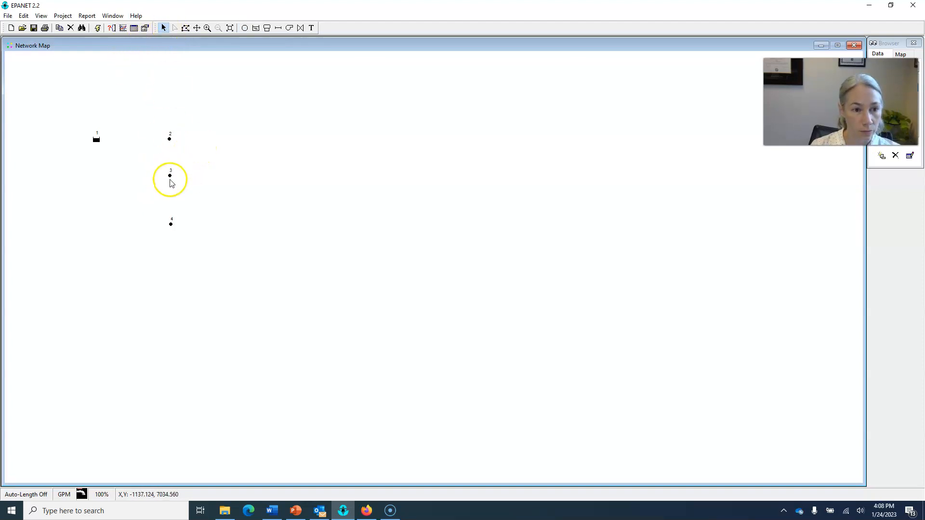
drag(170, 176, 206, 139)
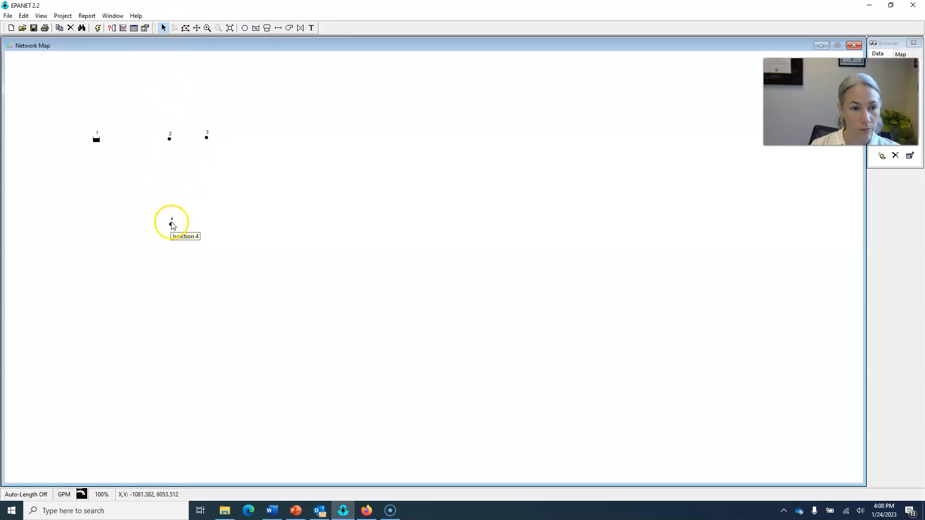
drag(171, 225, 208, 177)
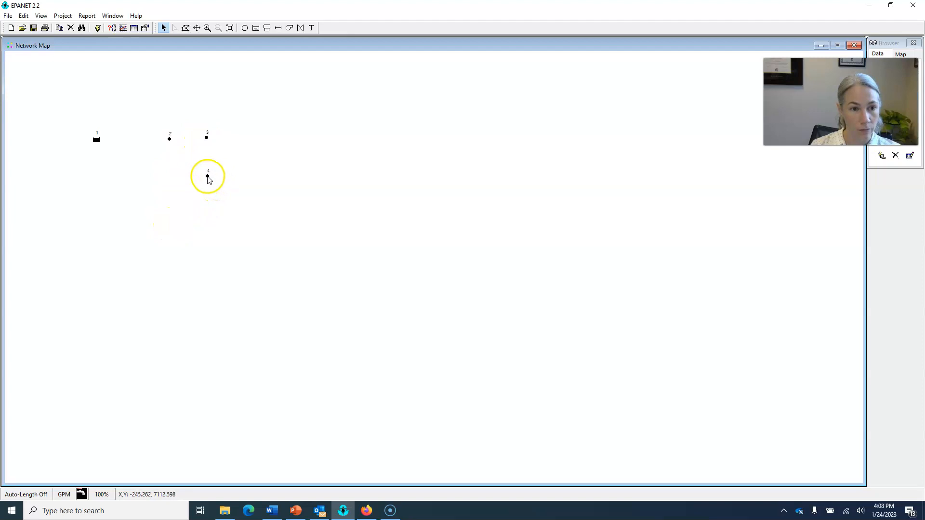
- Add junctions below junction 4, to the right of junction 4 and to the right of junction 3, plus a tank at the network's far right
click(245, 27)
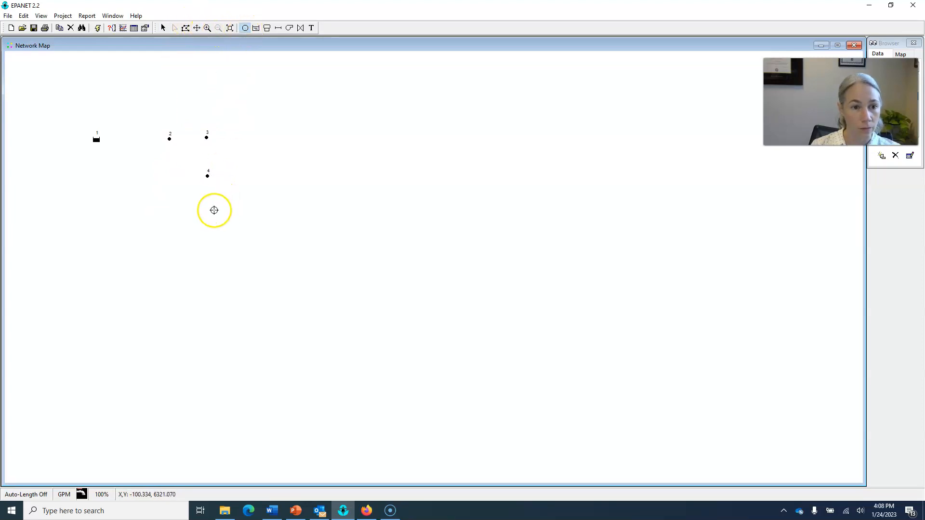
click(209, 216)
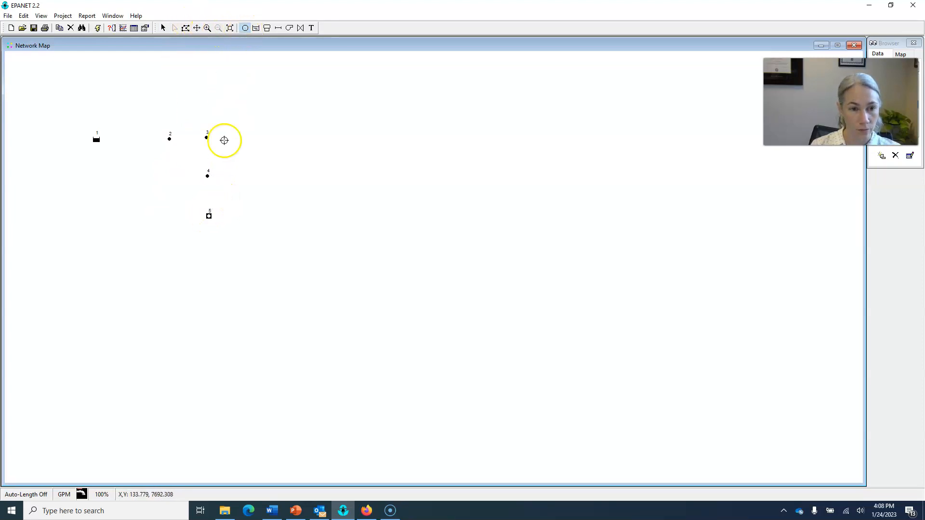
click(258, 173)
click(257, 132)
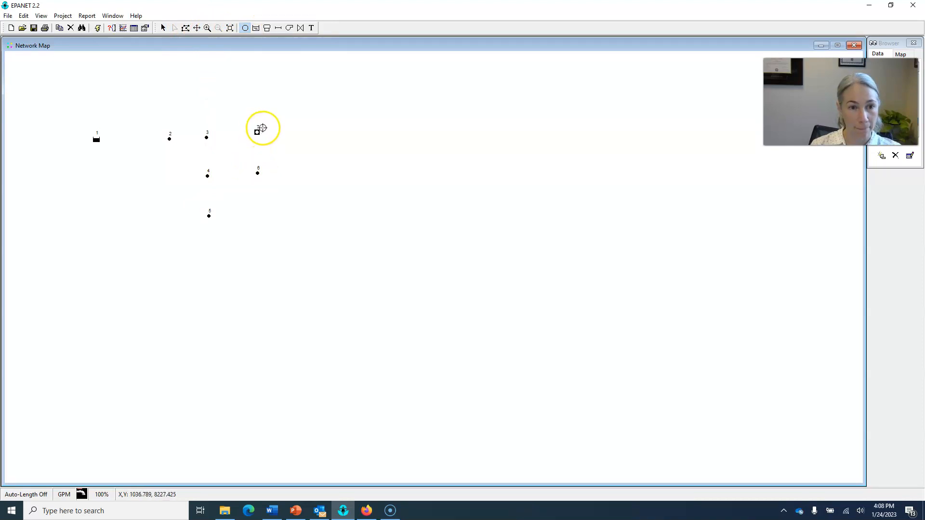
click(268, 29)
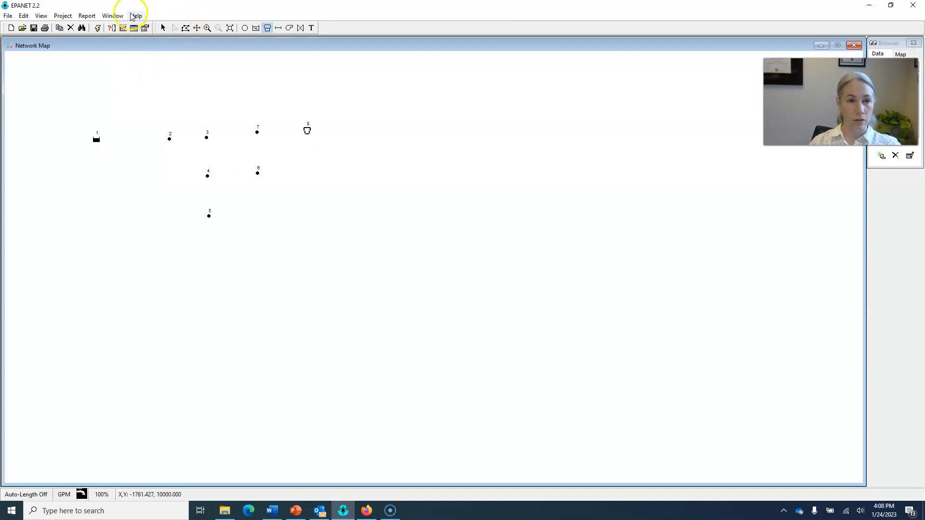
- Draw pipes from junction 2 to junction 3 and from junction 3 to junction 7
click(278, 29)
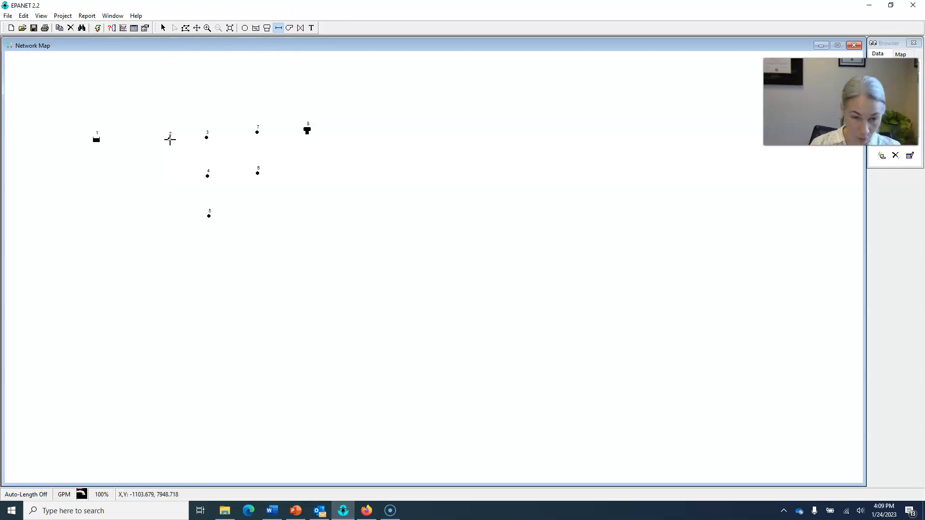
drag(170, 139, 207, 136)
click(208, 137)
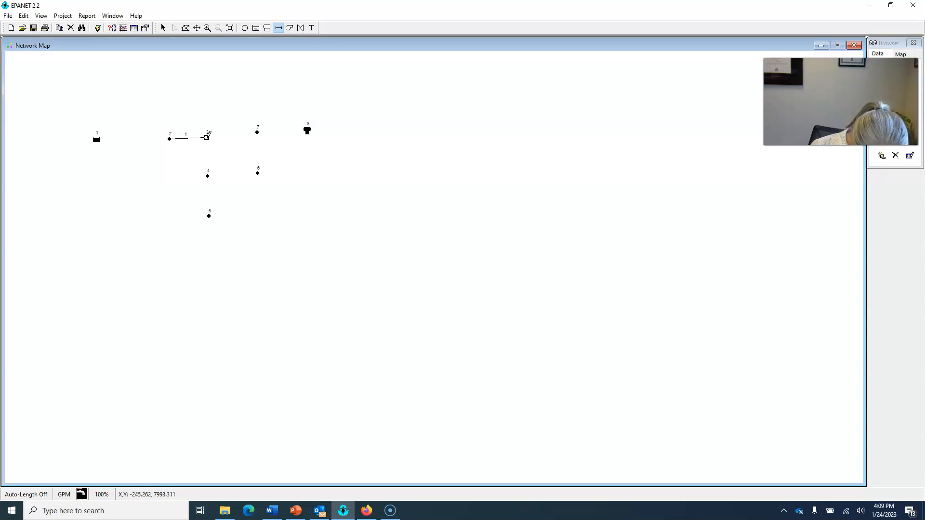
drag(208, 134, 259, 129)
click(258, 131)
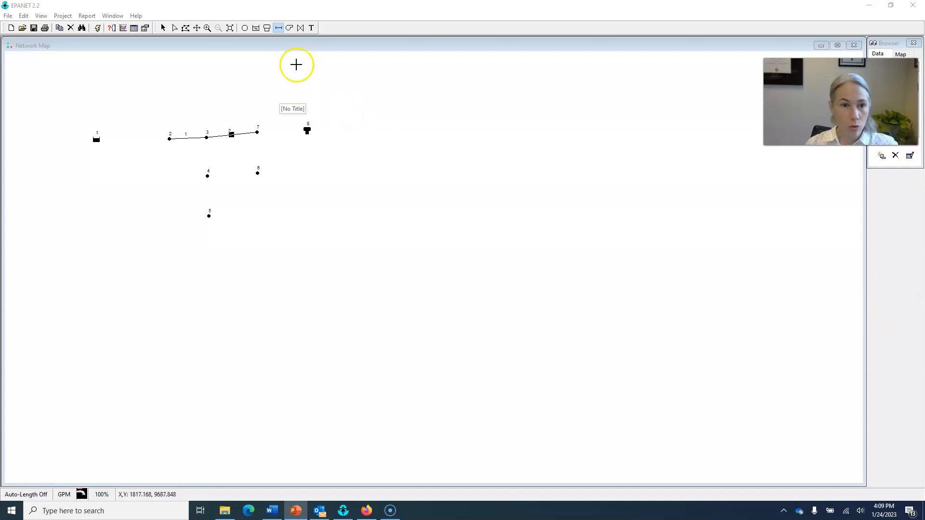
- Close the rectangular loop with pipes from junction 3 to 4, junction 4 to 6, and junction 6 to 7
click(278, 28)
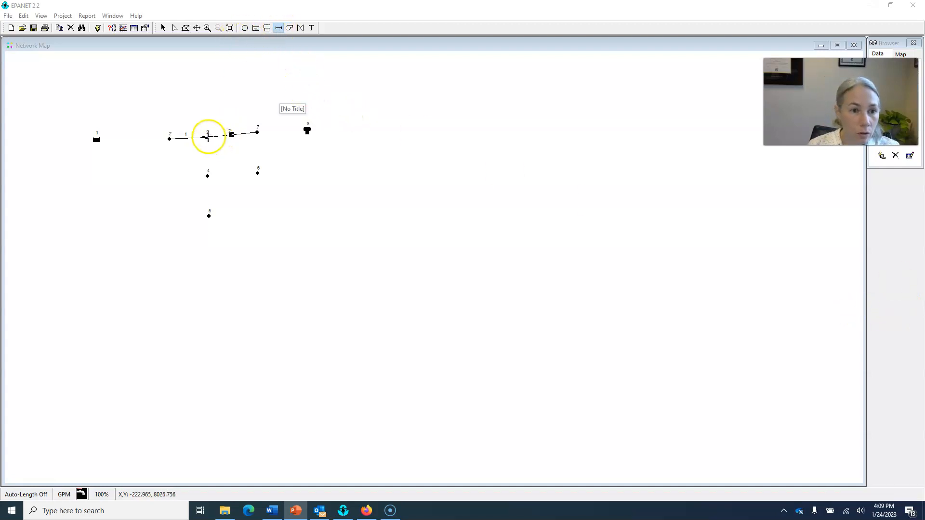
click(207, 137)
click(207, 175)
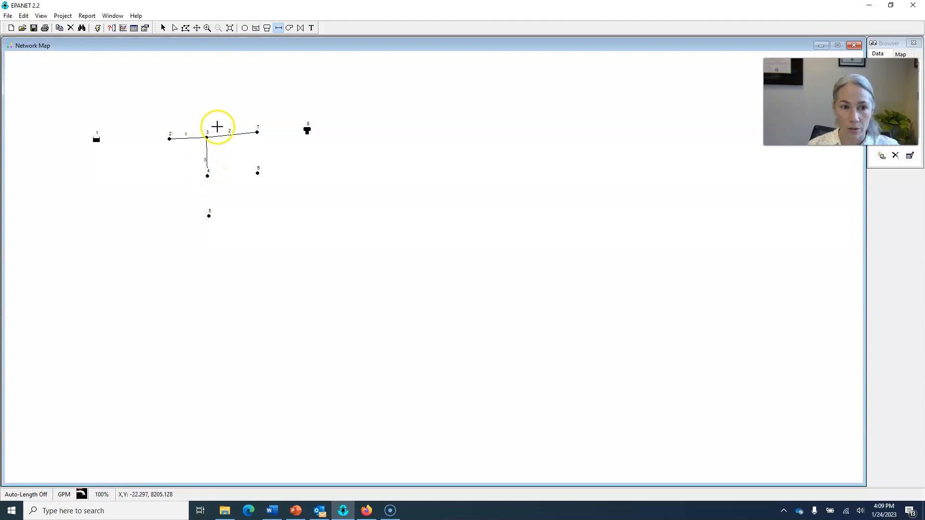
click(207, 176)
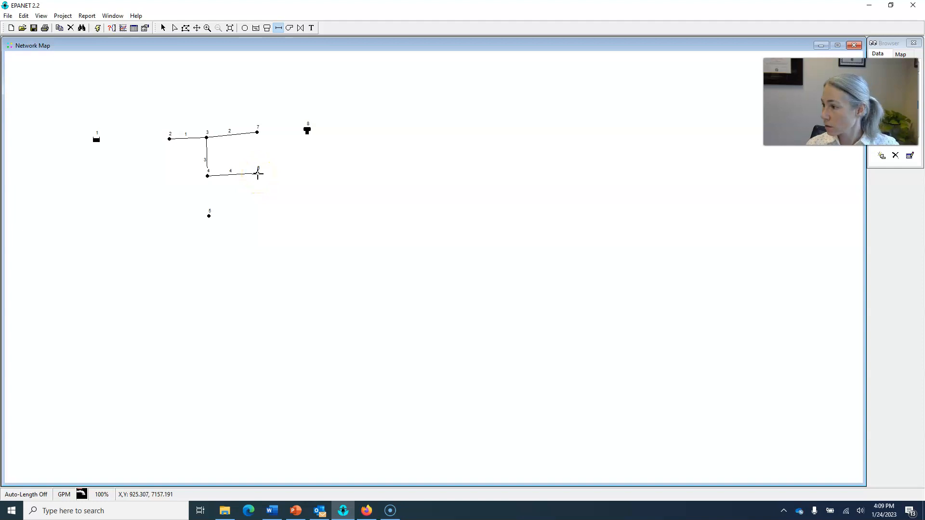
click(258, 173)
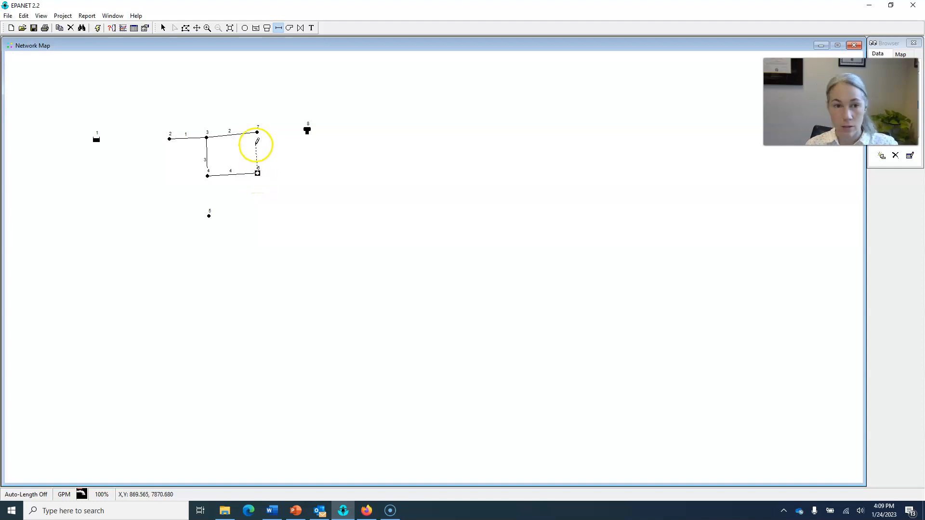
click(257, 133)
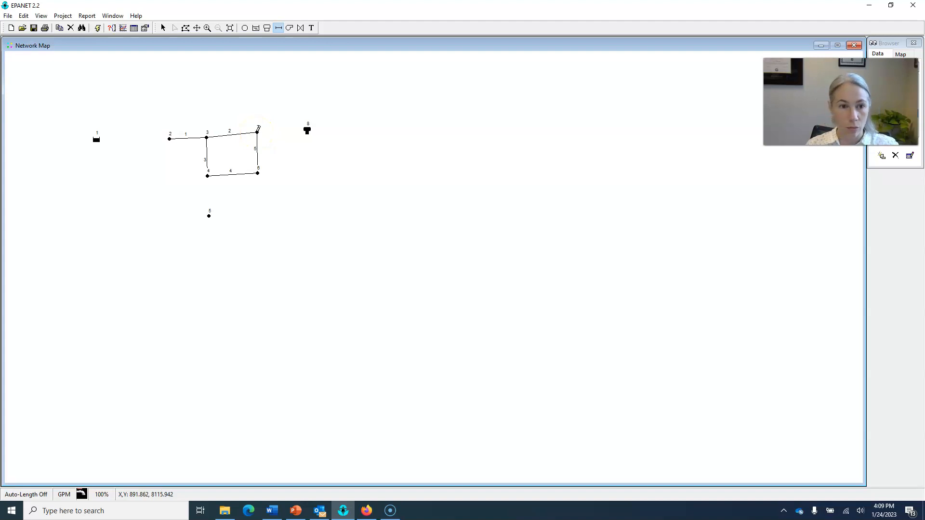
- Draw straight pipes from junction 7 to the tank and junction 4 to 5, and a curved pipe from junction 5 to 6
click(257, 132)
click(307, 129)
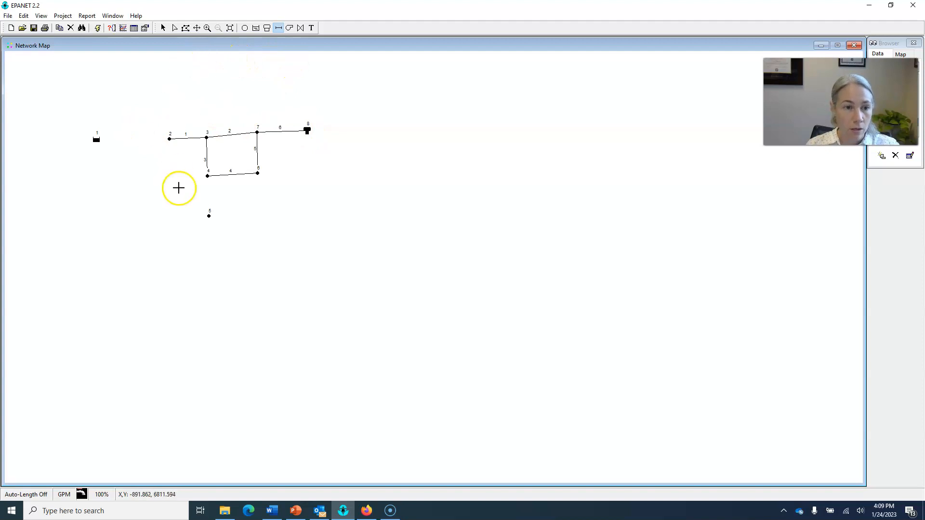
click(208, 176)
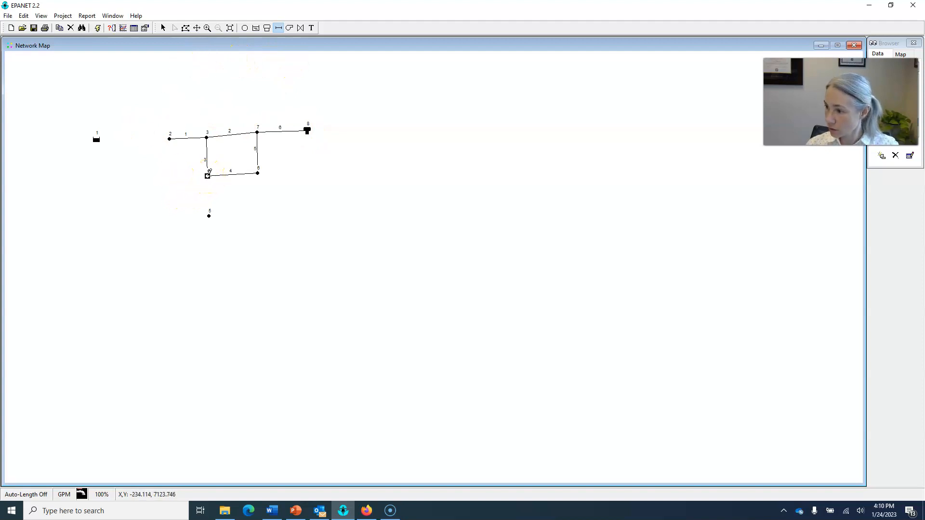
click(209, 215)
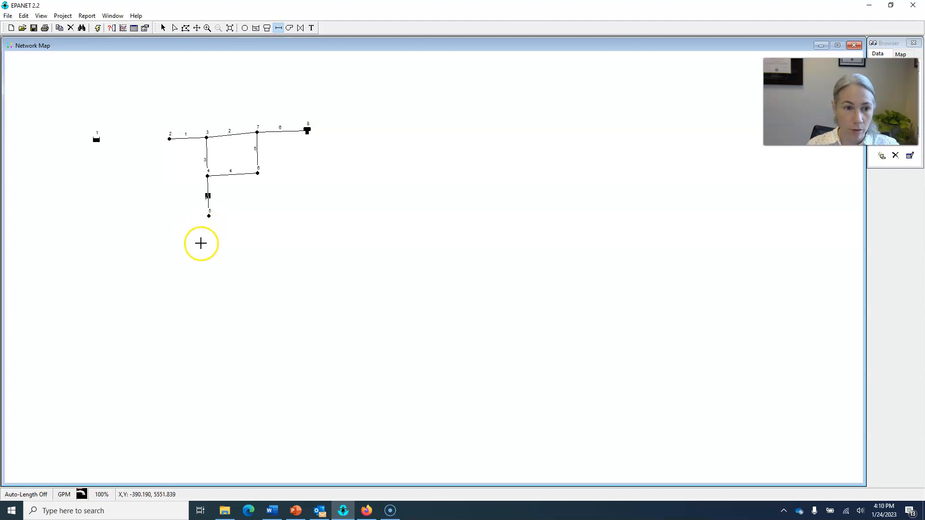
click(209, 215)
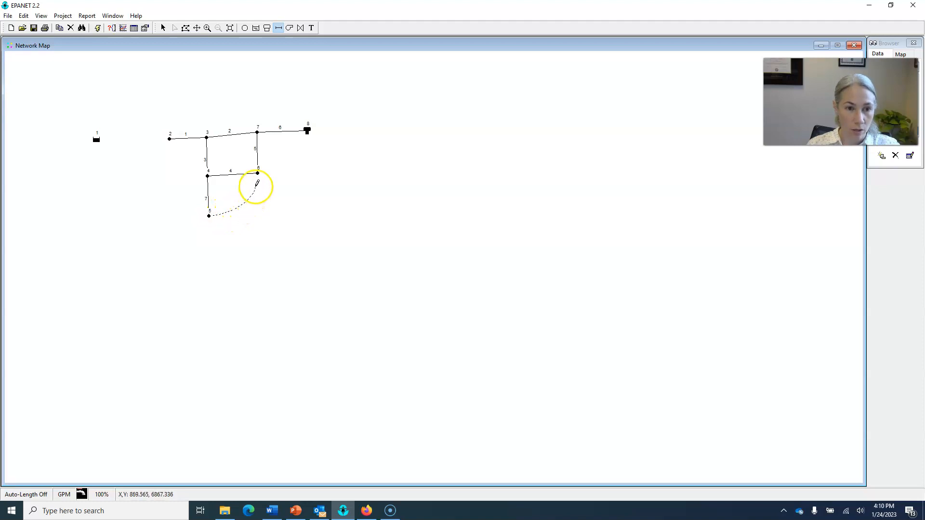
click(259, 171)
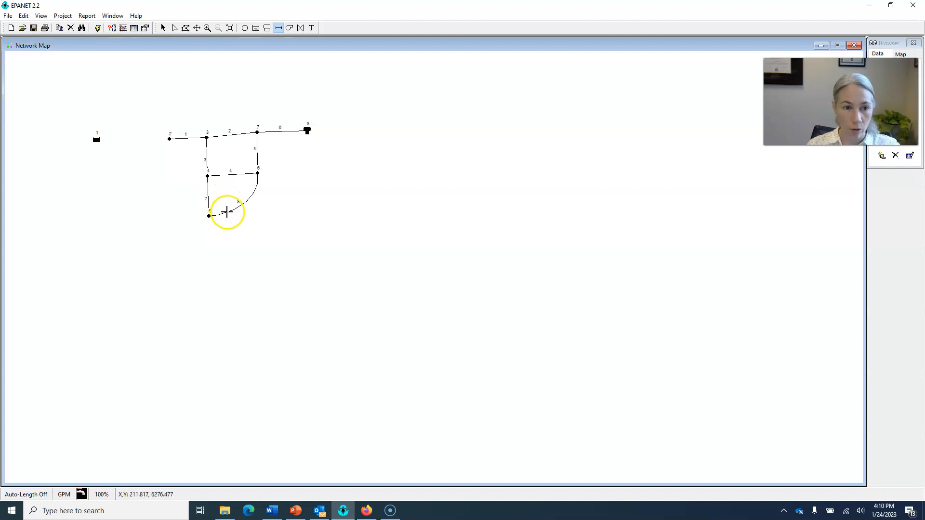
- Open the curved pipe between junctions 5 and 6 for vertex editing
right_click(229, 213)
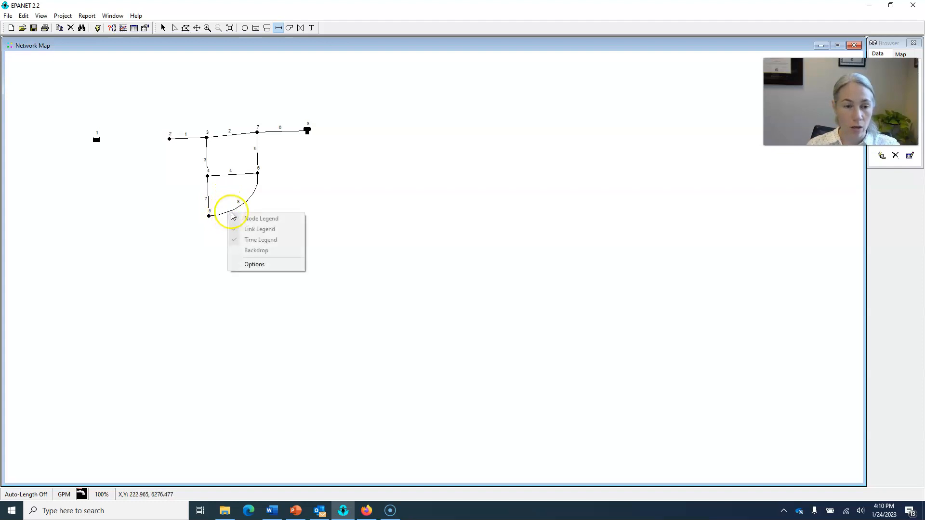
click(240, 205)
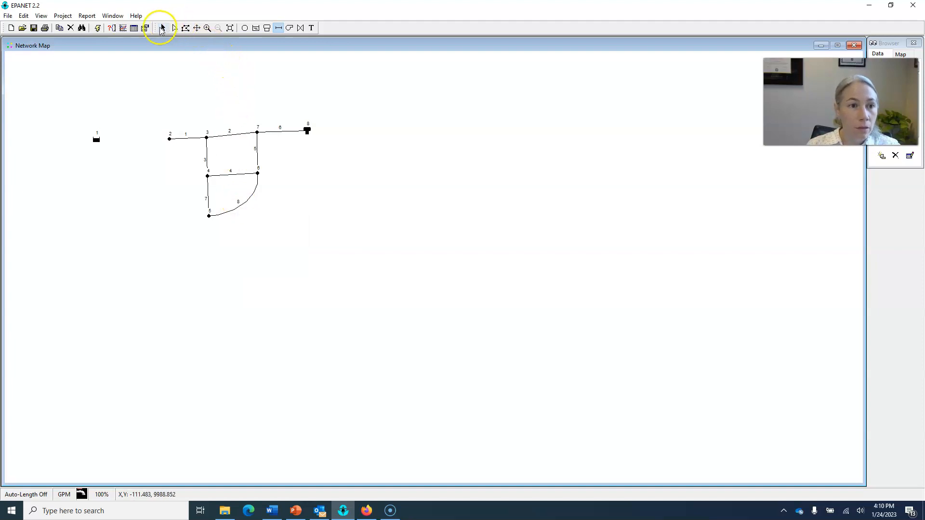
click(163, 28)
click(186, 28)
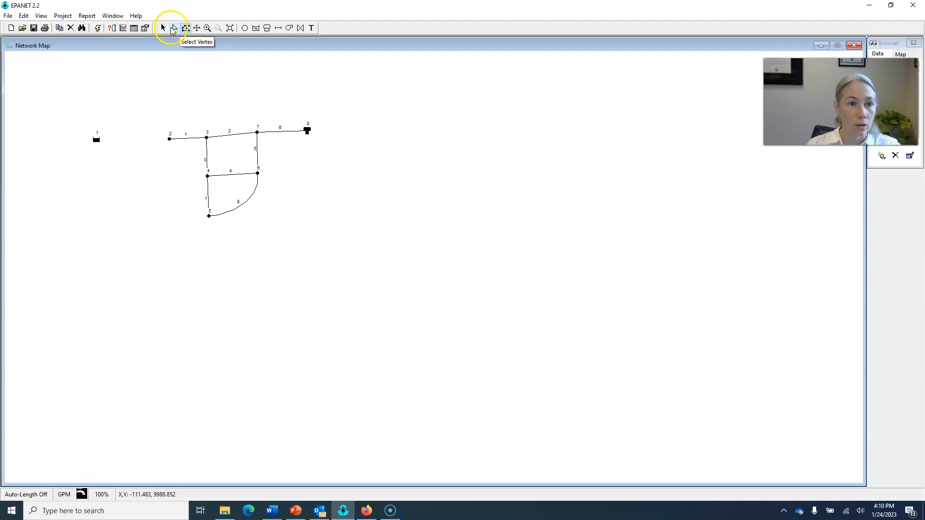
click(163, 29)
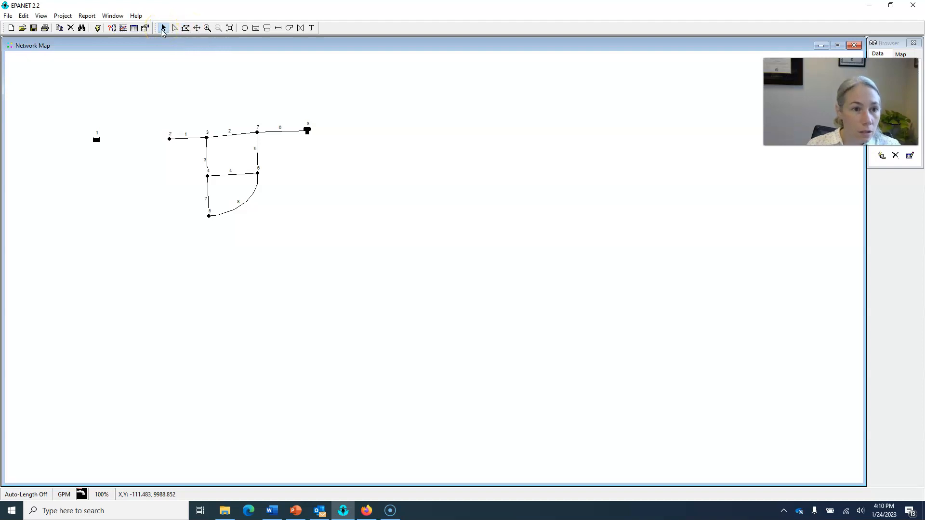
click(240, 205)
right_click(240, 207)
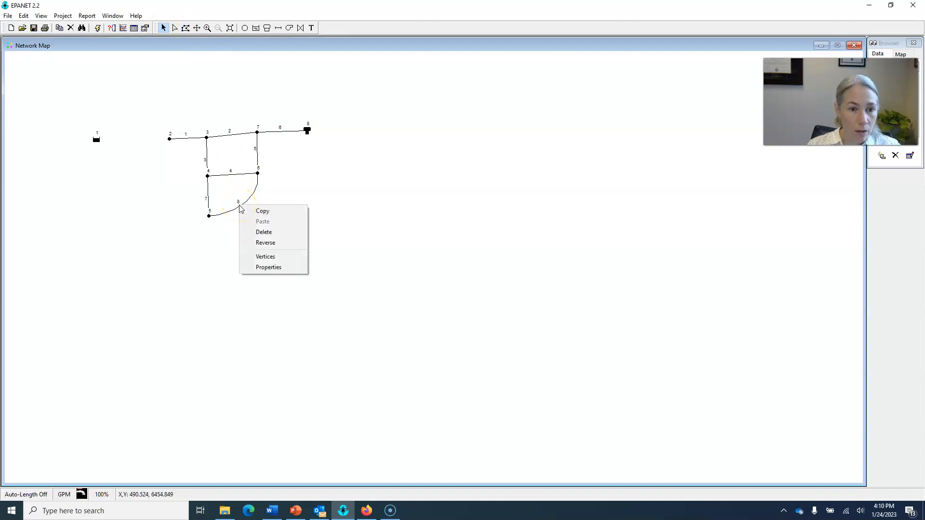
click(267, 258)
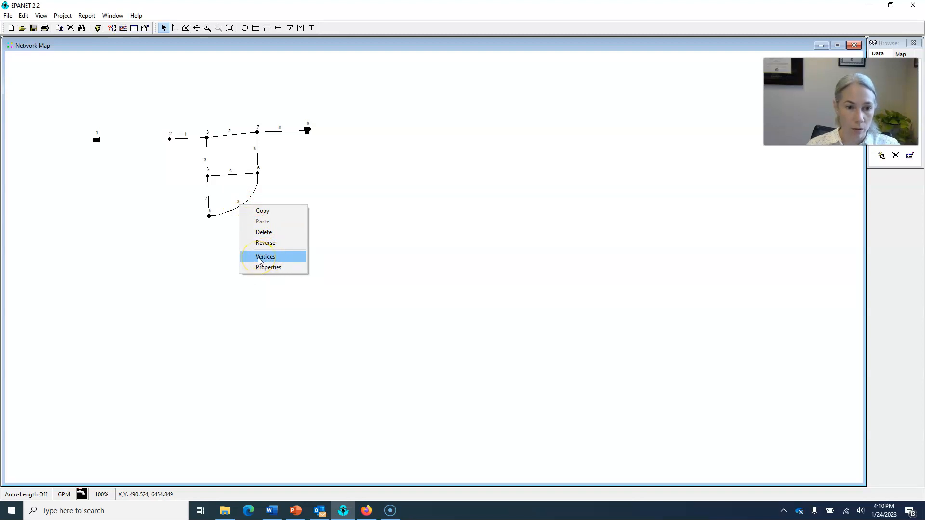
click(259, 259)
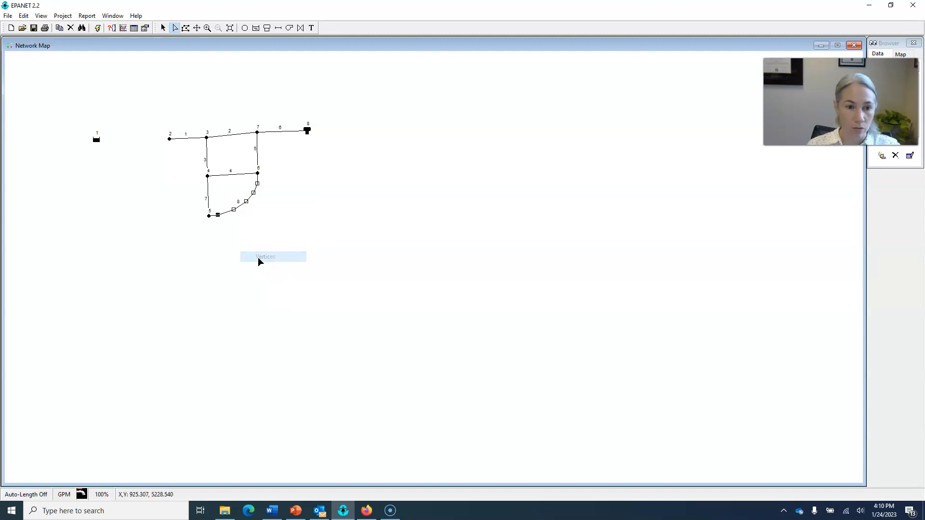
- Smooth the curved pipe's bend by repositioning its middle vertex and the two vertices nearest junction 6
click(246, 201)
mouse_move(245, 200)
mouse_down()
mouse_move(233, 194)
mouse_move(244, 203)
mouse_up()
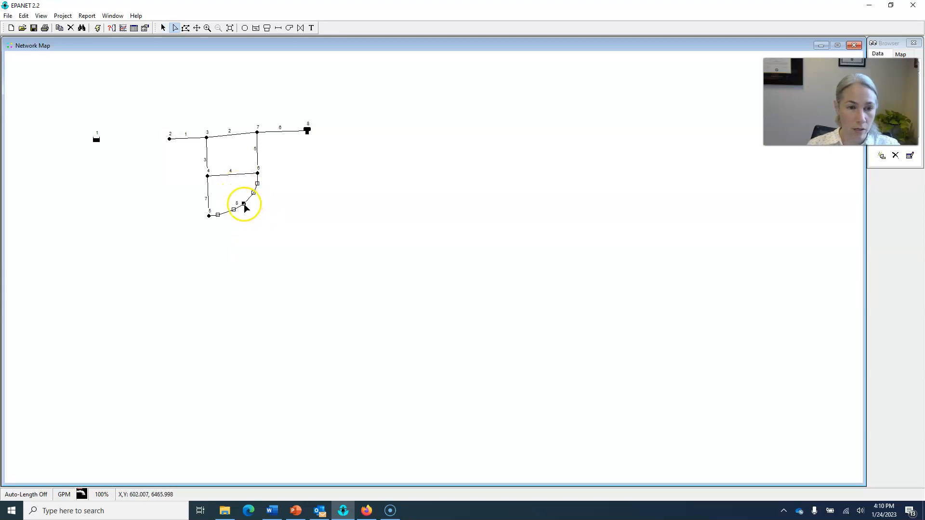
click(254, 192)
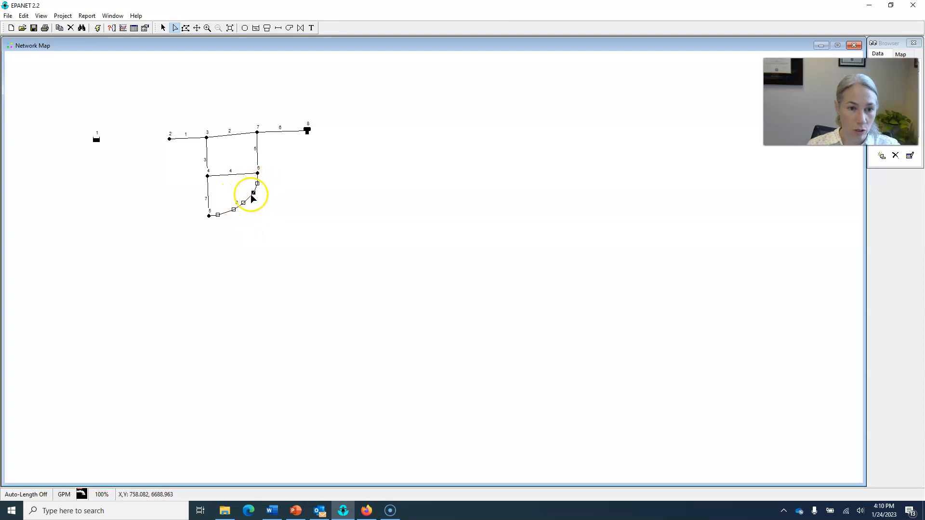
drag(253, 193, 256, 187)
click(257, 184)
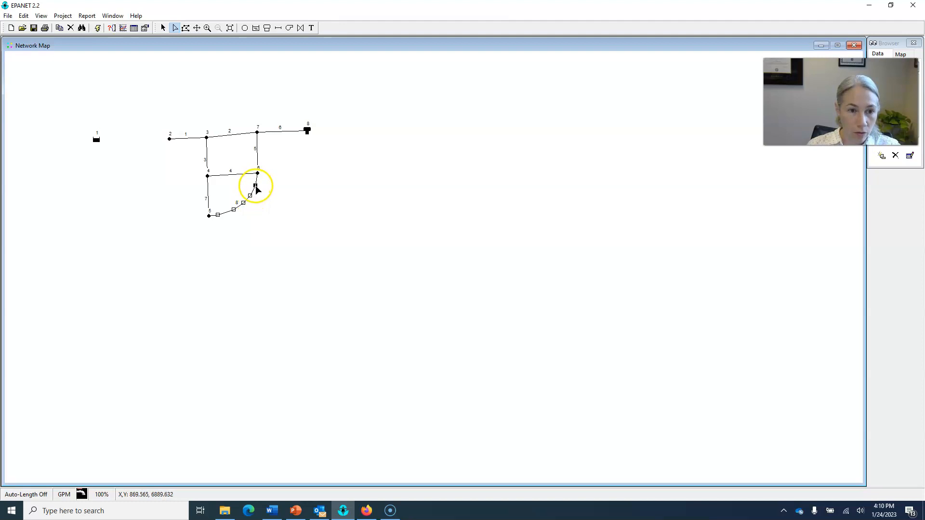
- Add a vertex to the curved pipe just below junction 6 and finish the vertex editing
right_click(218, 216)
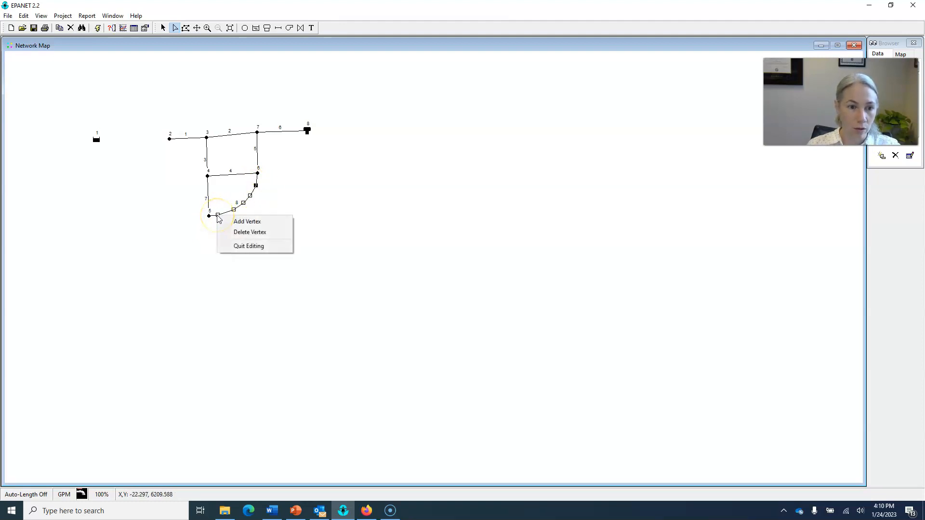
click(229, 221)
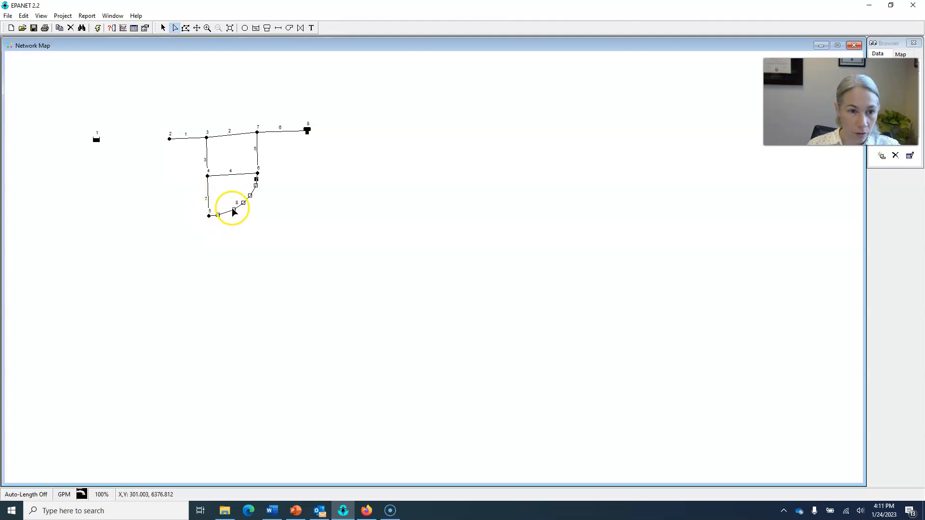
click(163, 27)
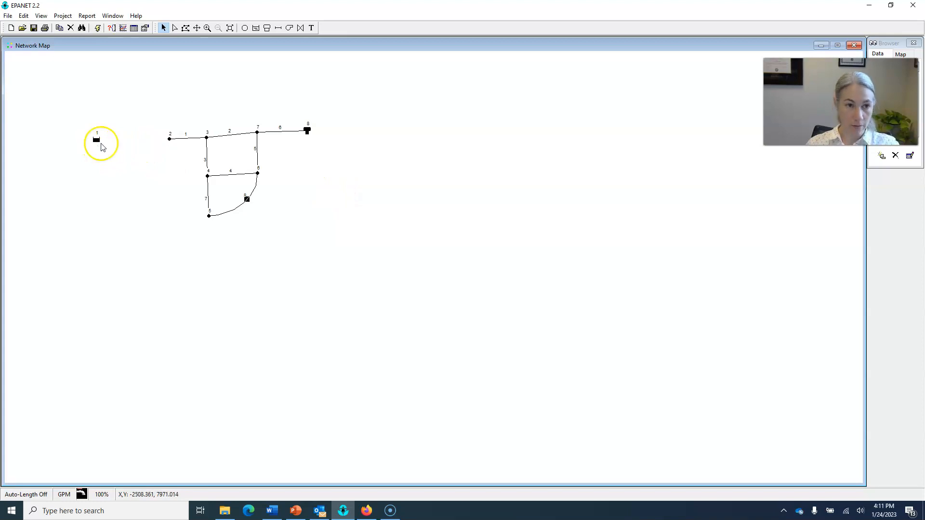
- Draw a pump link from reservoir 1 to junction 2
click(290, 29)
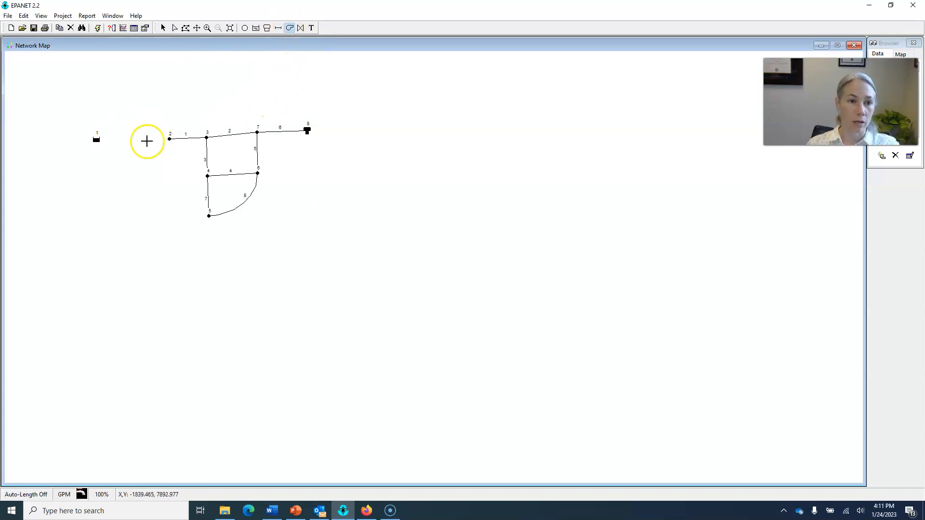
click(95, 140)
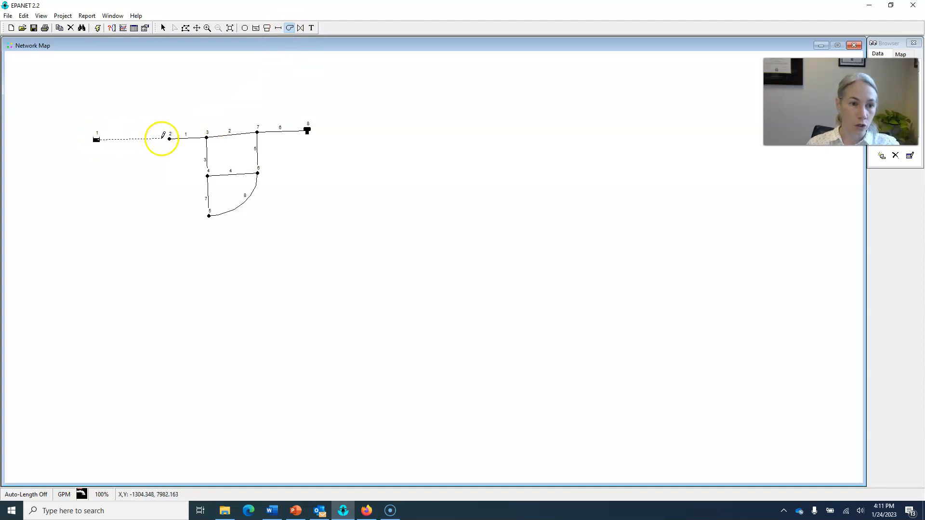
click(169, 139)
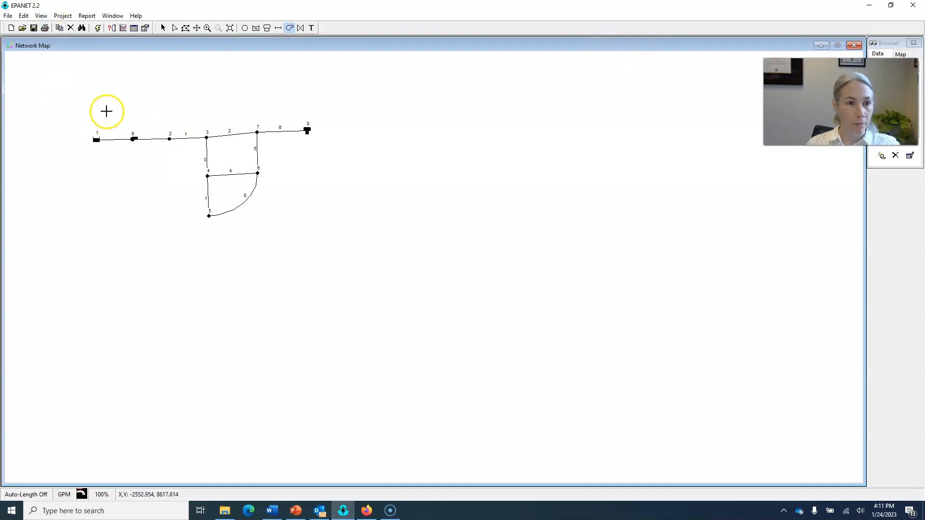
- Set junction 2's elevation to 700 and close its properties
click(163, 28)
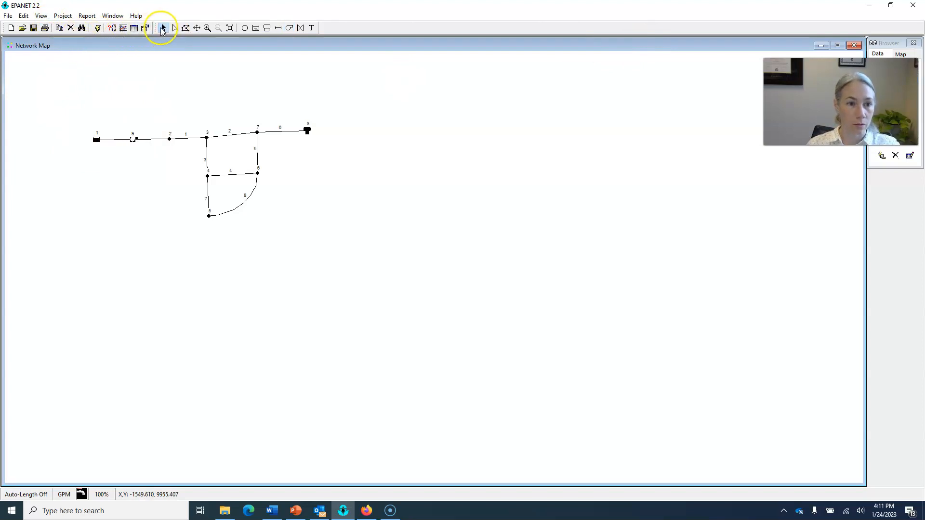
double_click(169, 140)
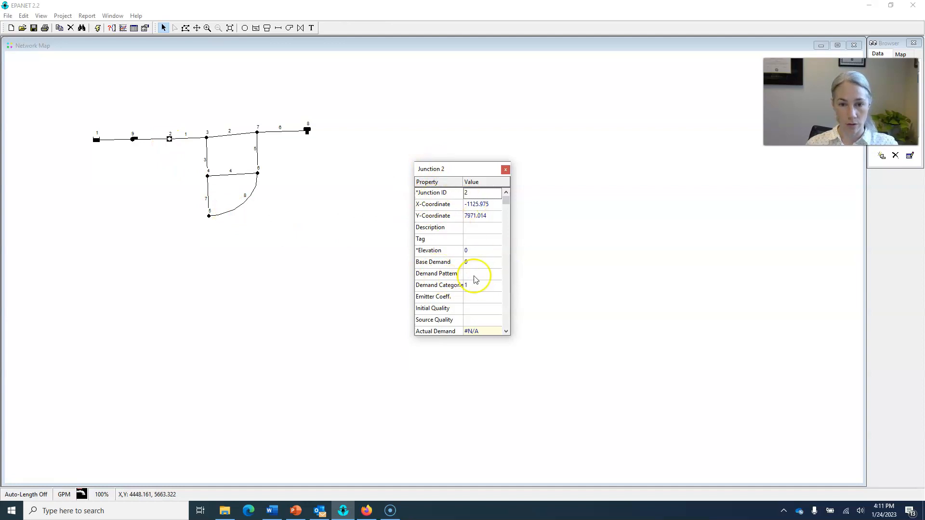
click(170, 140)
right_click(169, 140)
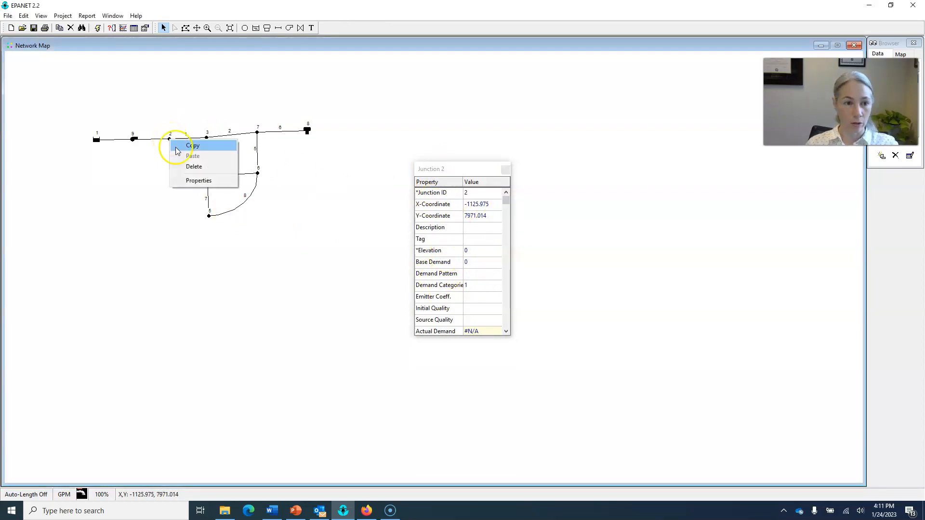
click(193, 181)
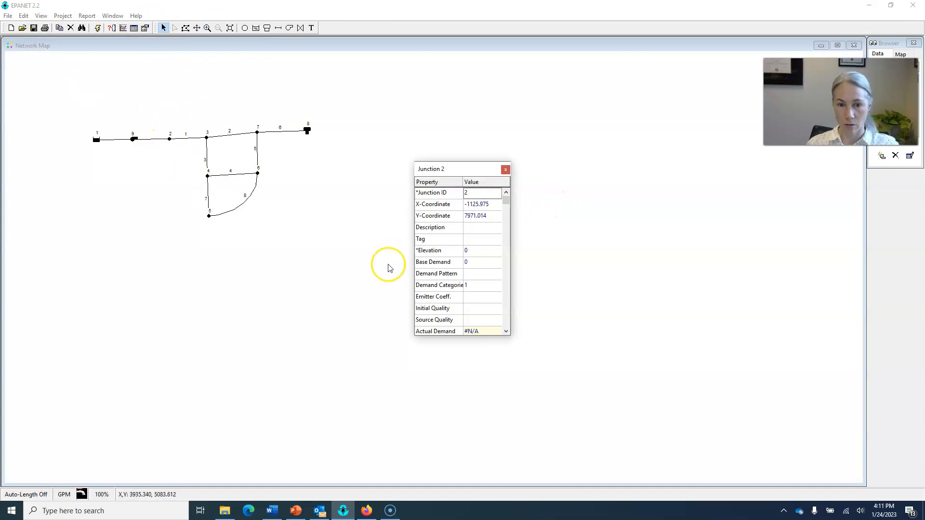
key(alt+Tab)
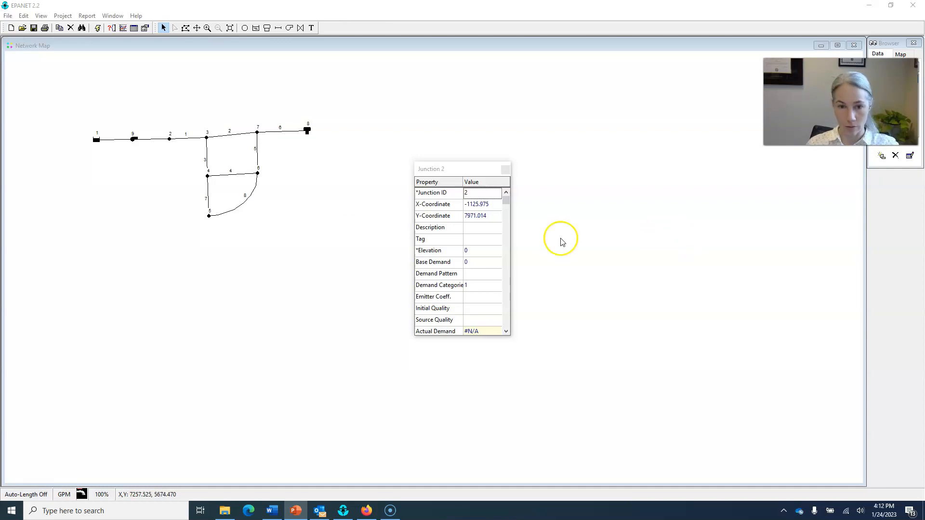
click(466, 251)
text(7)
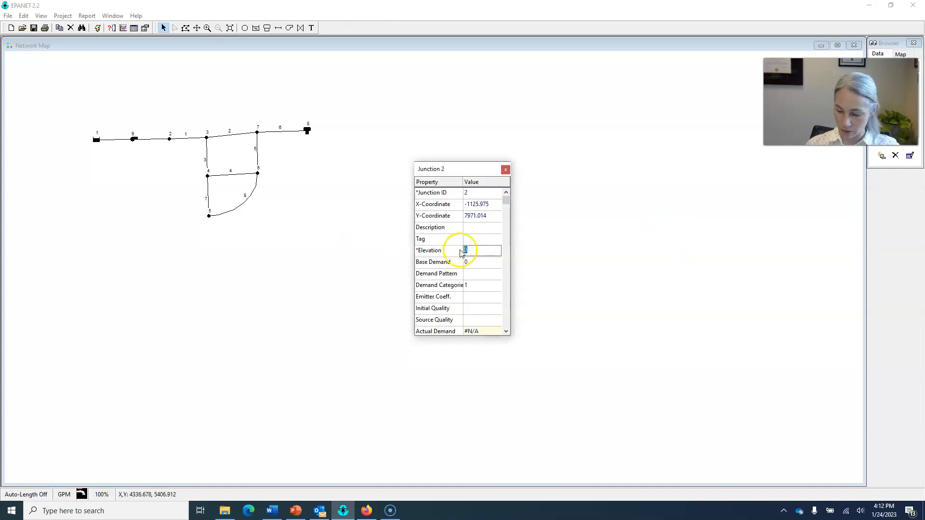
text(00)
key(Return)
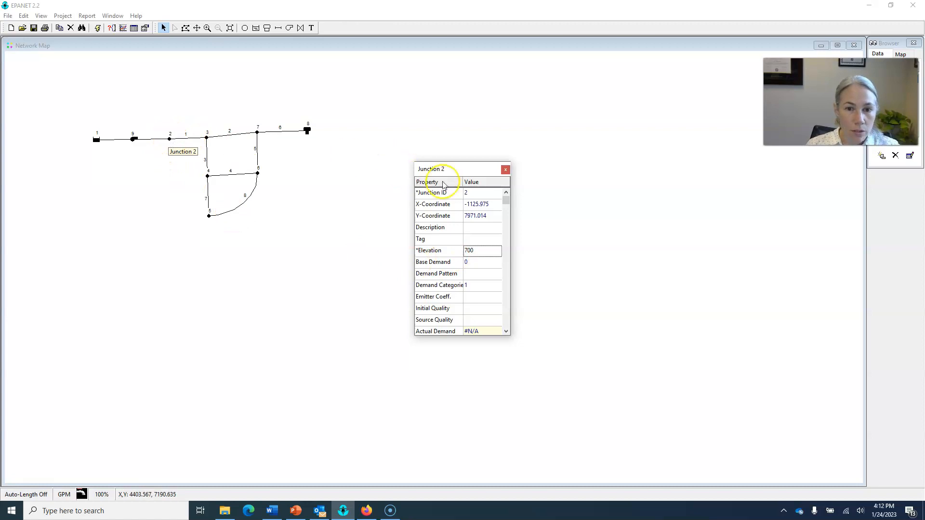
click(505, 170)
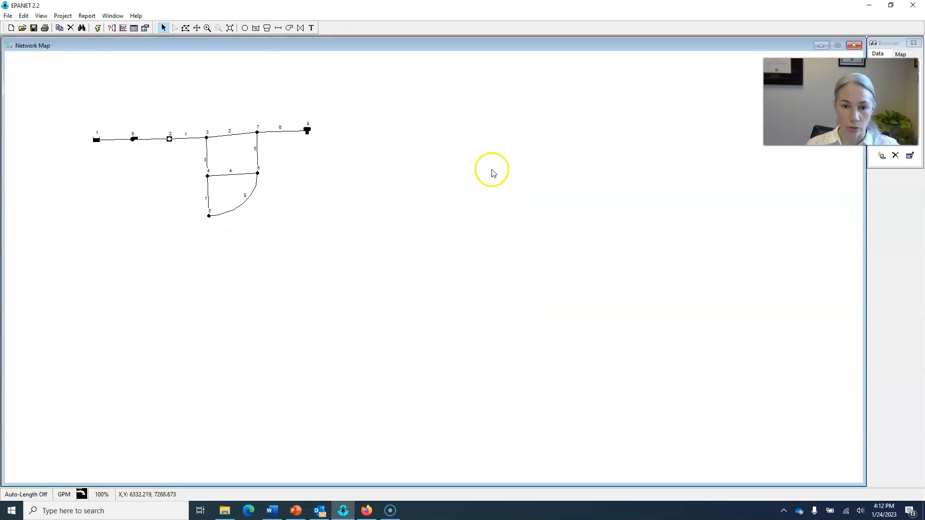
- Set reservoir 1's total head to 700 and close its properties
double_click(96, 140)
click(470, 250)
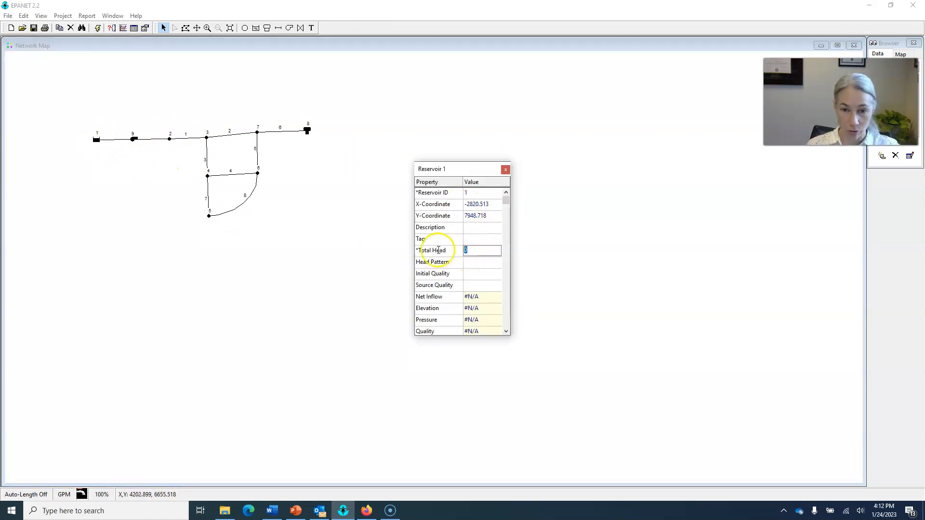
text(700)
key(Return)
click(506, 169)
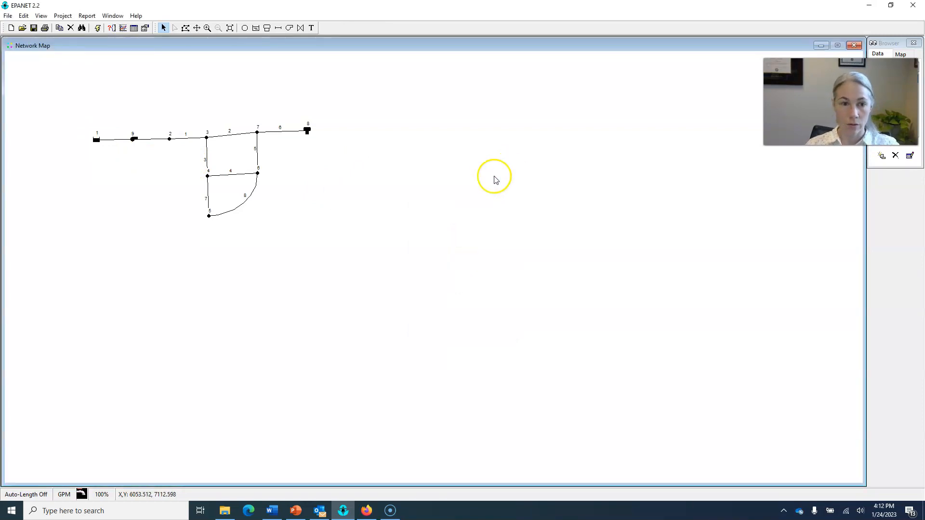
- Set junction 3's elevation to 710 and its base demand to 150
double_click(170, 140)
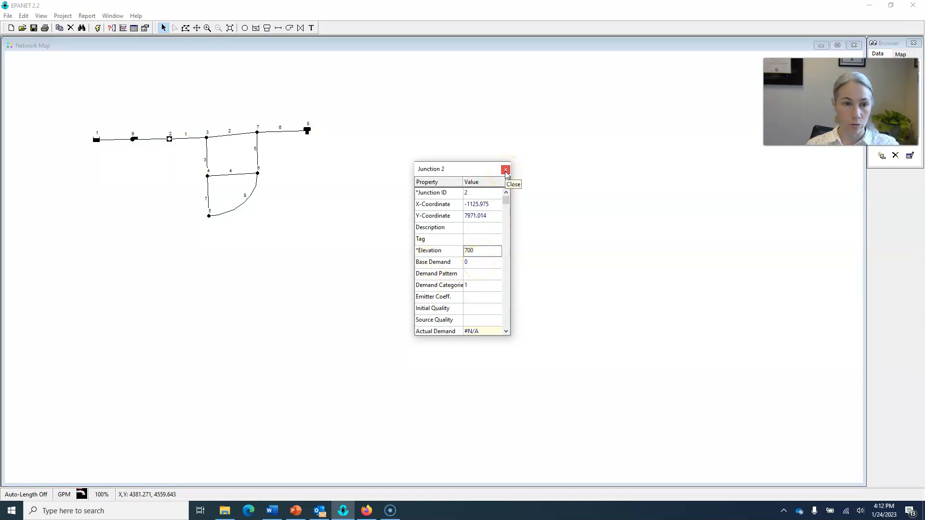
click(207, 138)
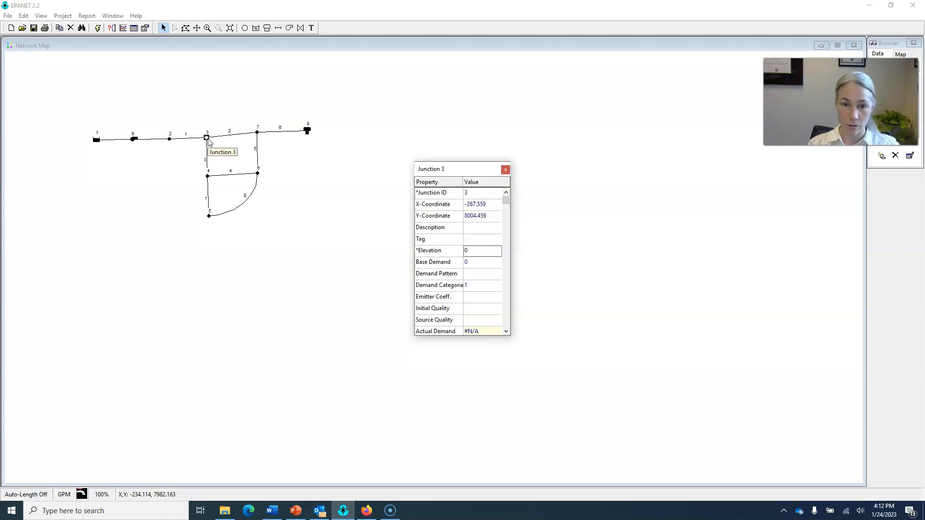
key(Page_Up)
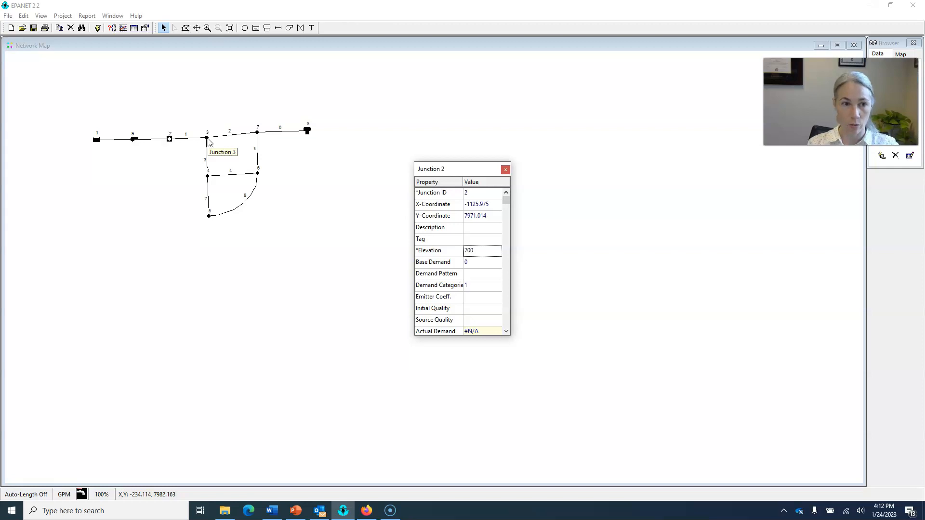
click(208, 139)
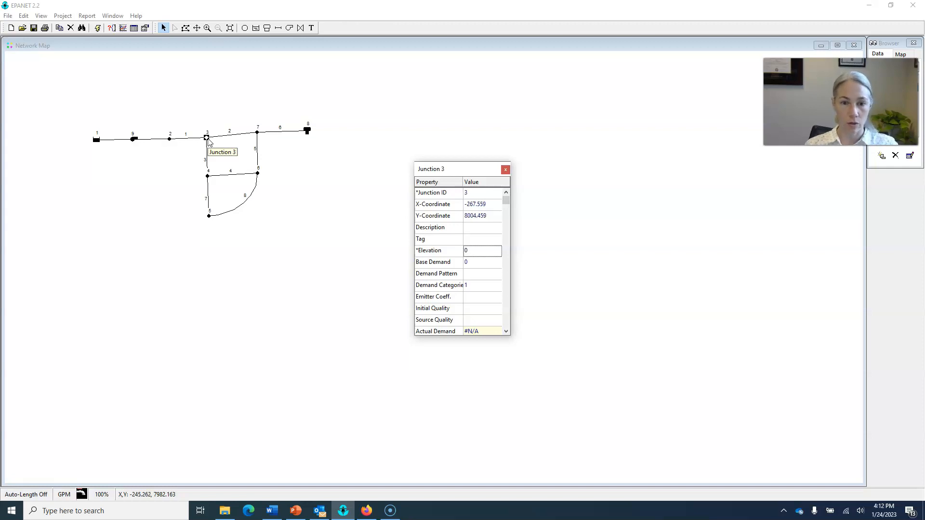
click(478, 251)
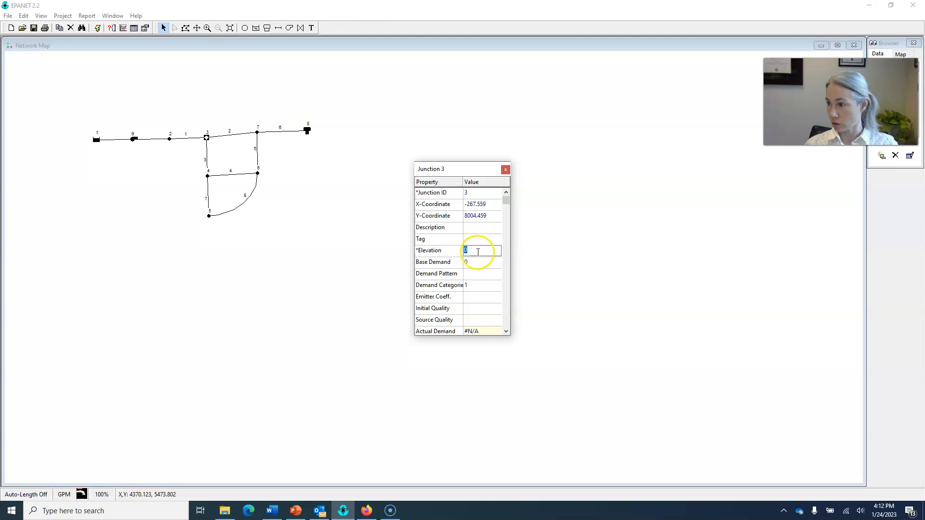
text(7)
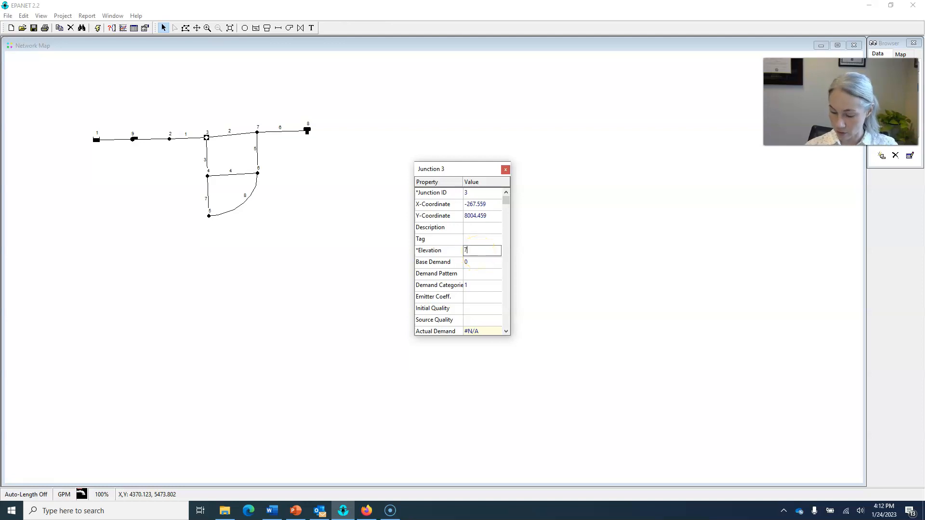
text(10)
click(473, 262)
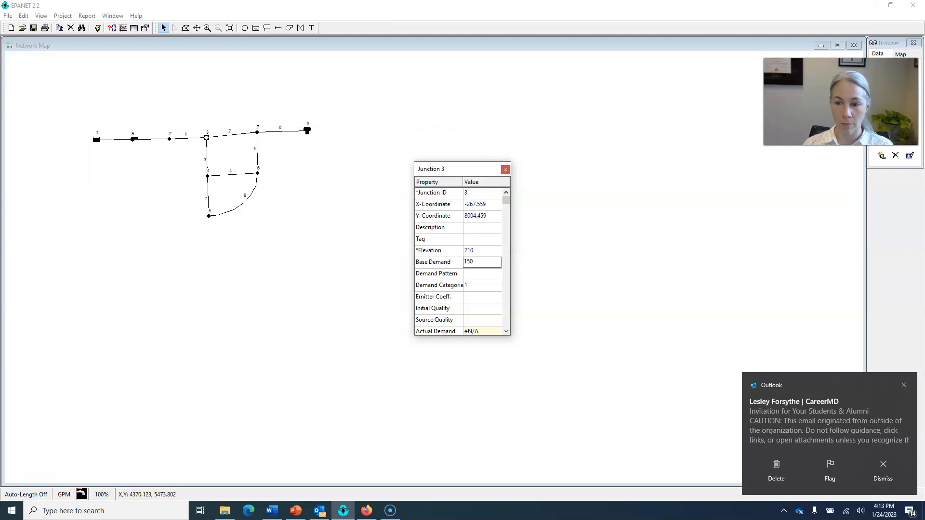
click(474, 264)
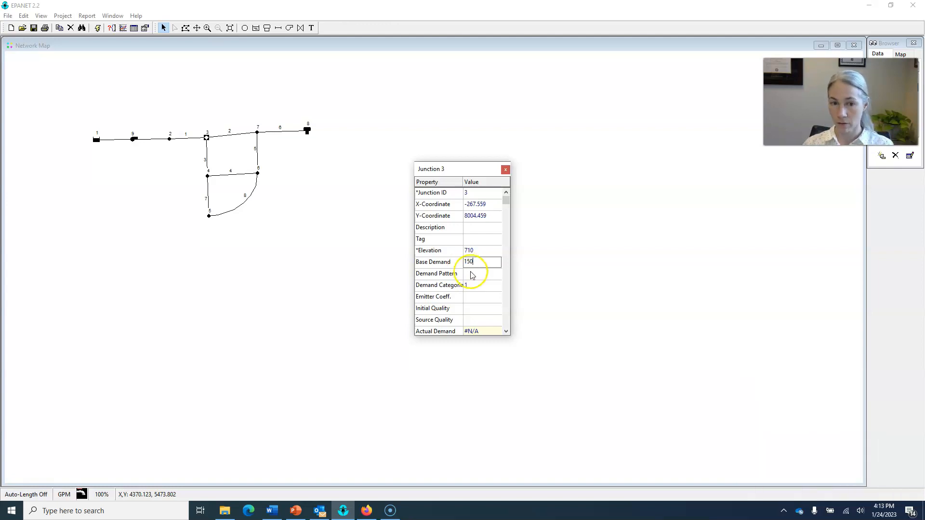
click(482, 273)
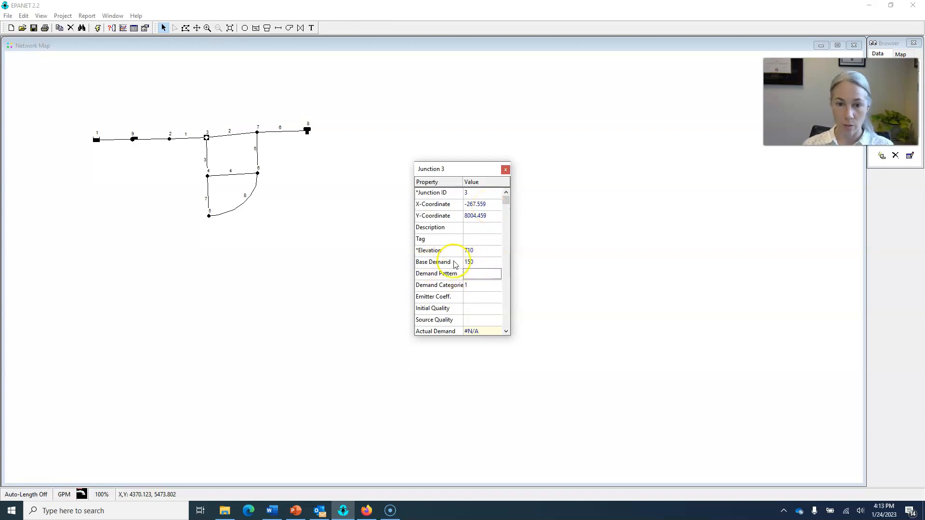
- Set junction 4's elevation to 700 and its base demand to 150
key(Page_Down)
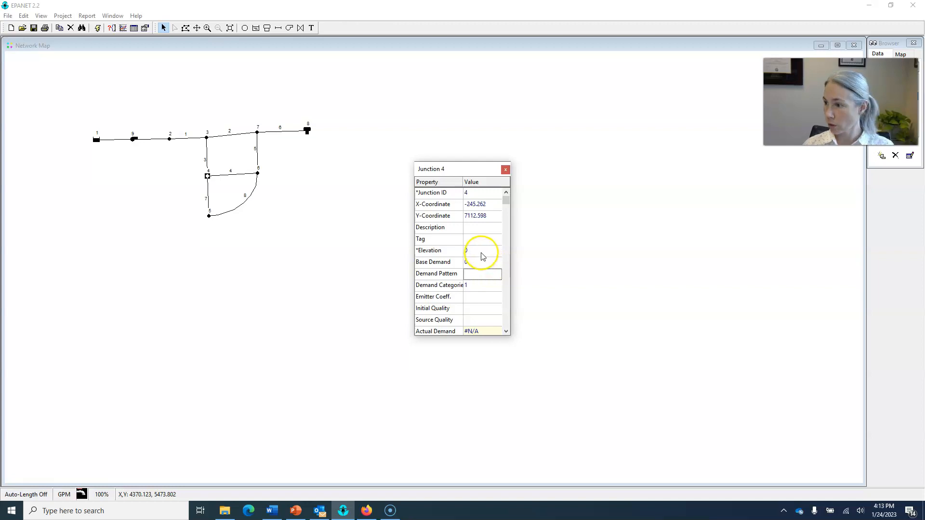
click(480, 251)
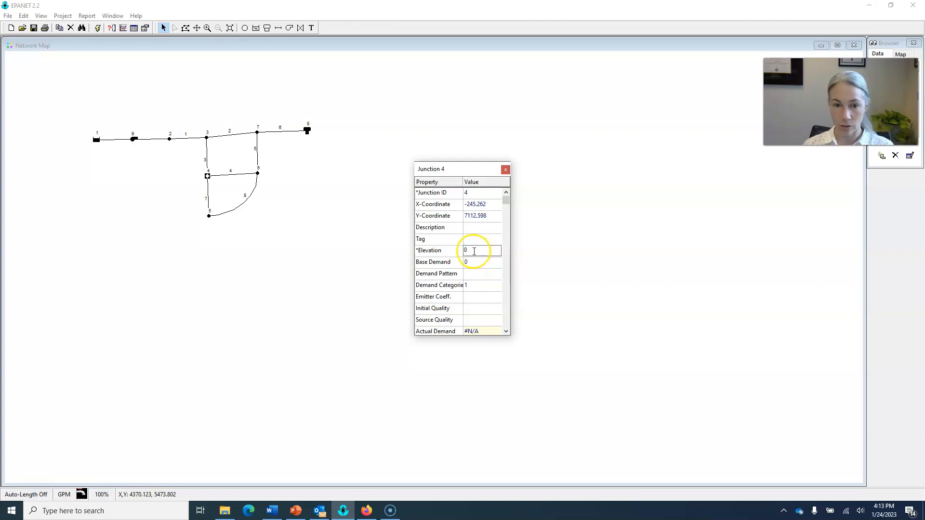
text(700)
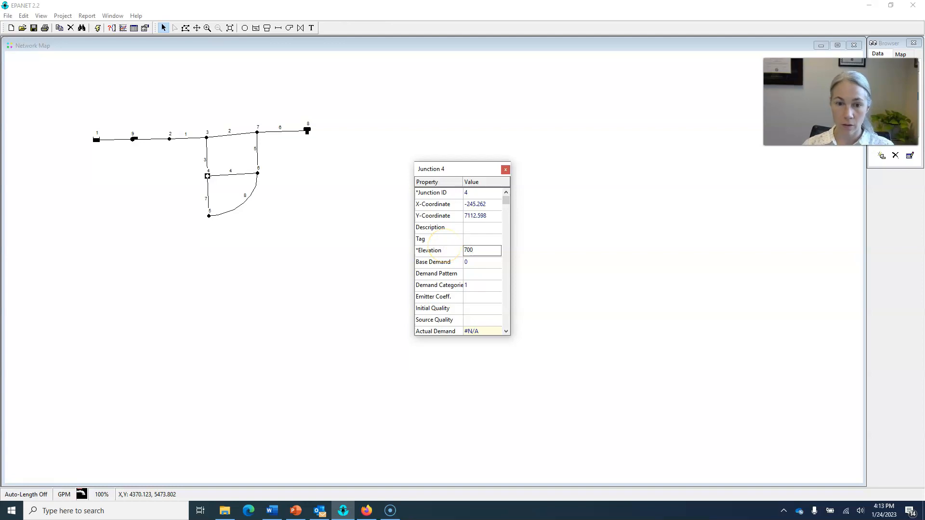
click(480, 261)
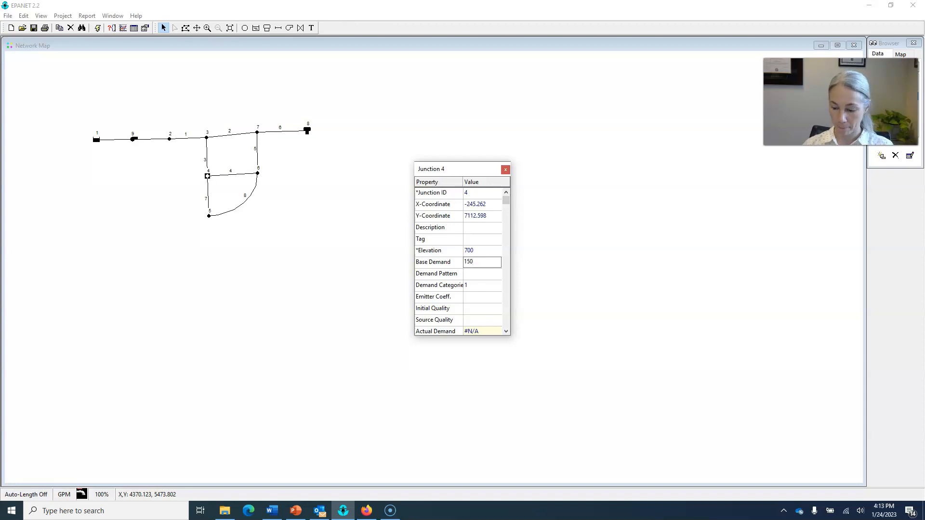
click(486, 275)
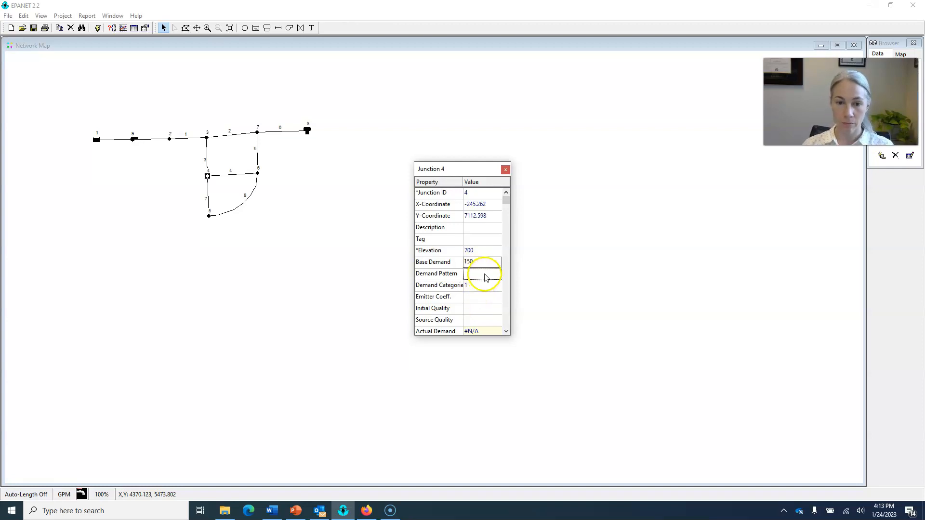
- Set junction 5's elevation to 650 and its base demand to 200
key(Page_Down)
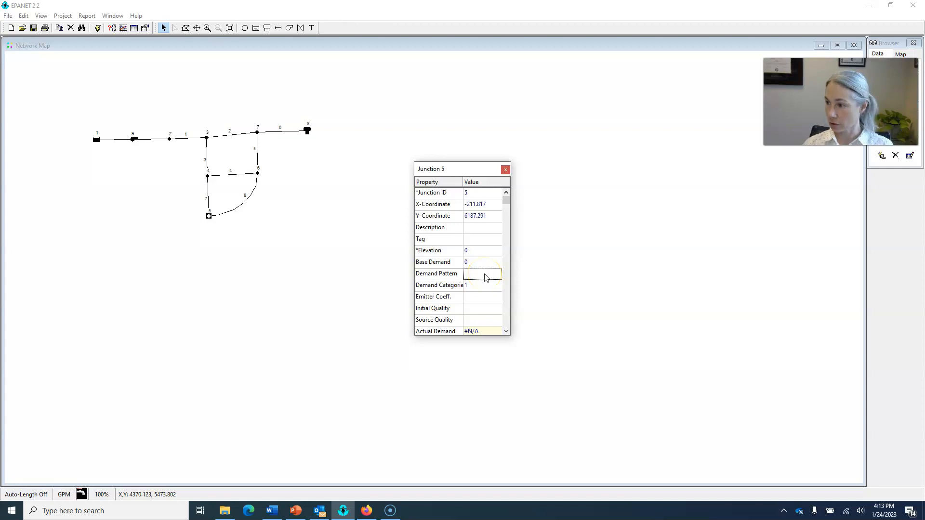
click(483, 251)
text(550)
click(480, 263)
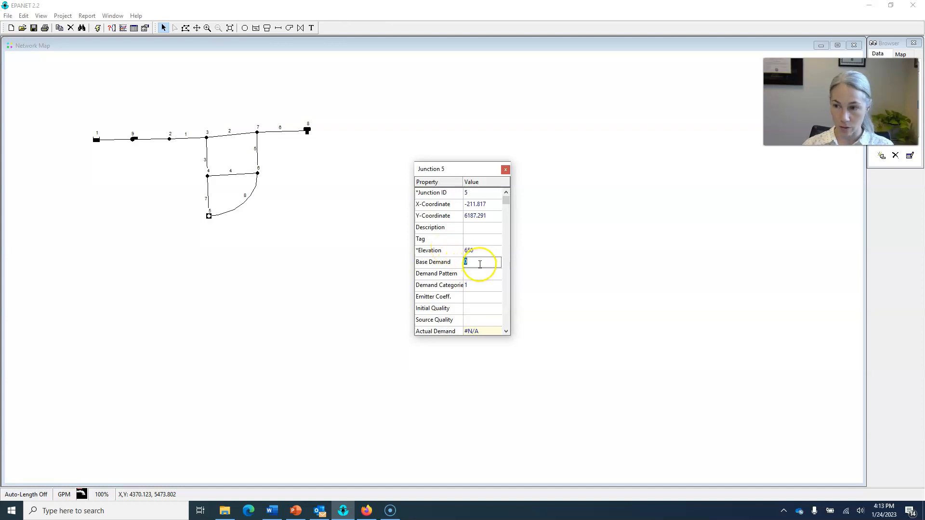
text(200)
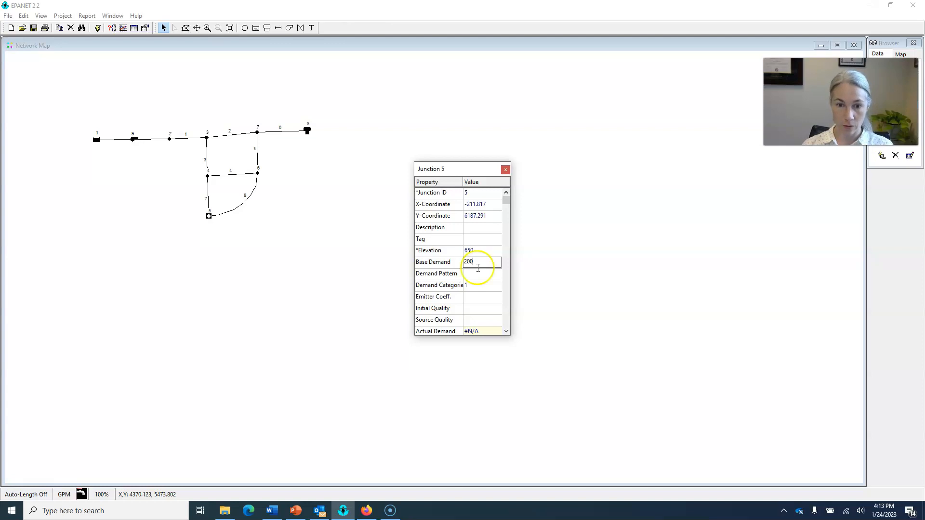
click(476, 276)
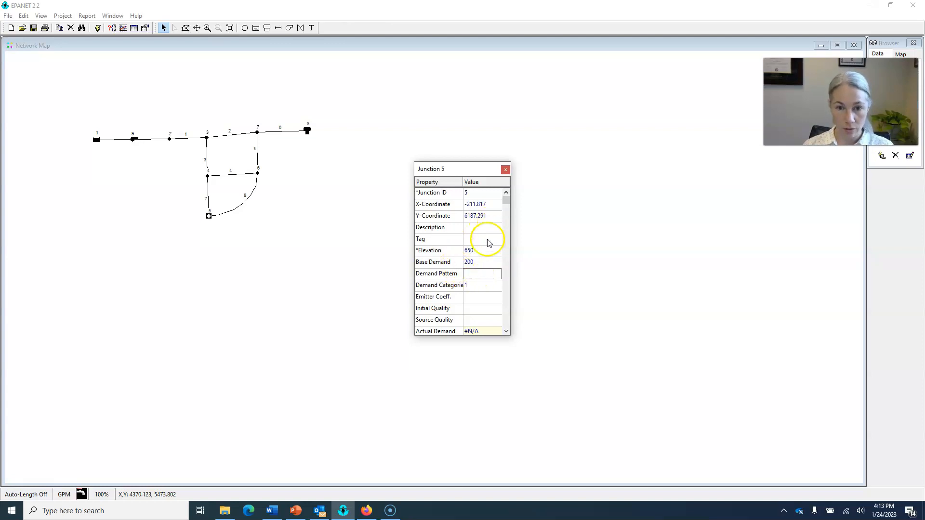
- Set junction 6's elevation to 700 and its base demand to 150
key(Page_Down)
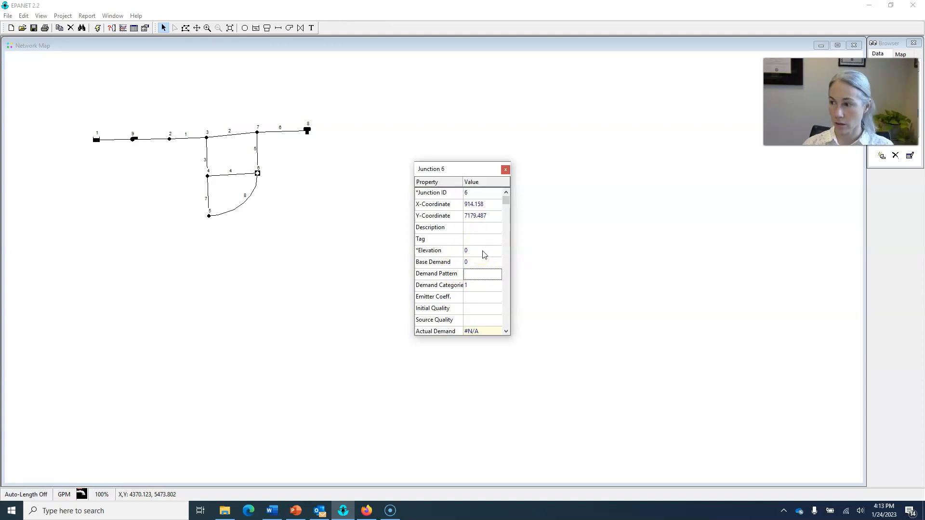
click(486, 253)
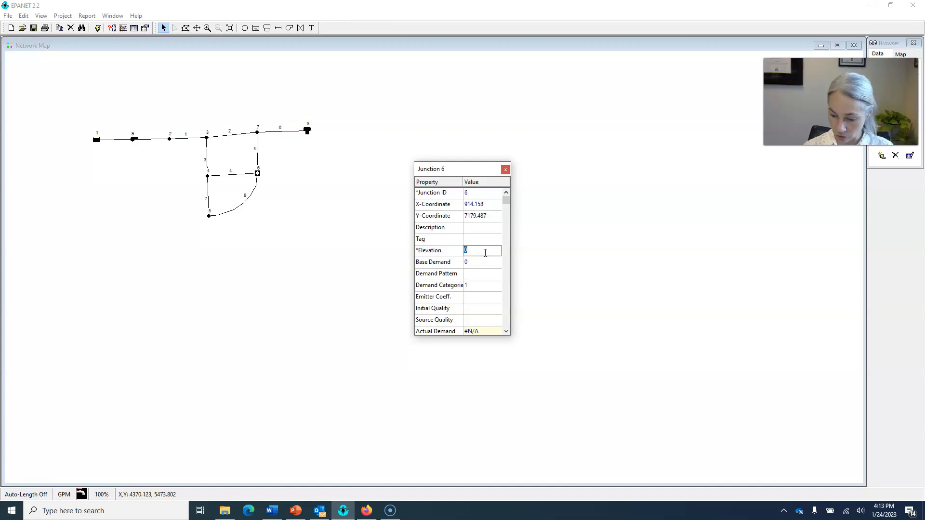
click(481, 263)
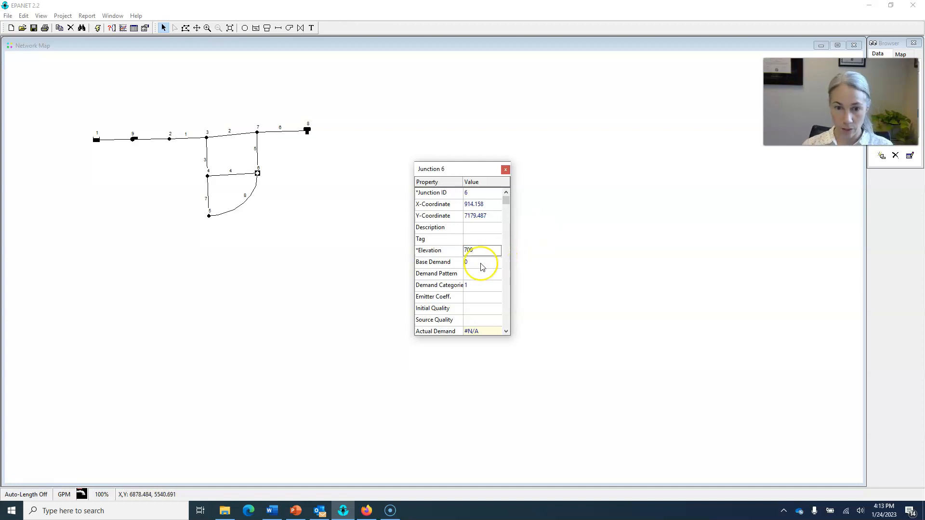
key(Return)
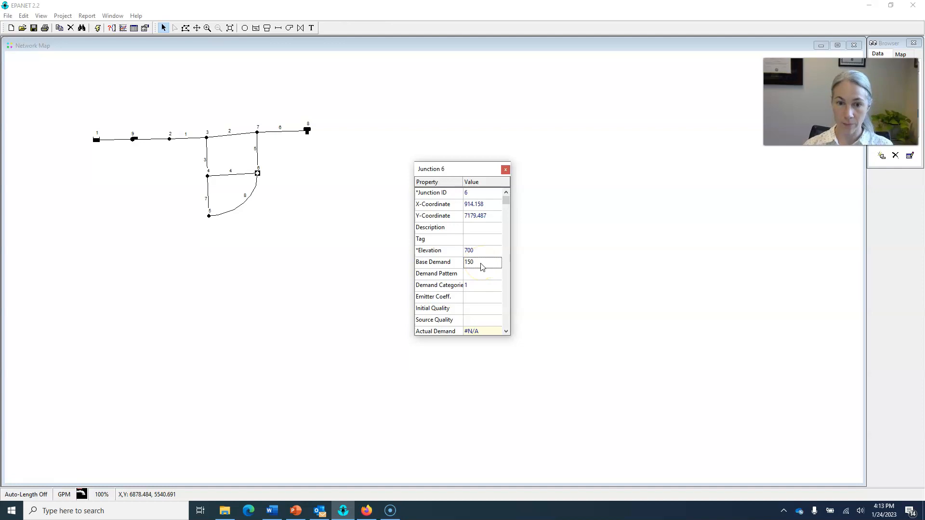
click(481, 274)
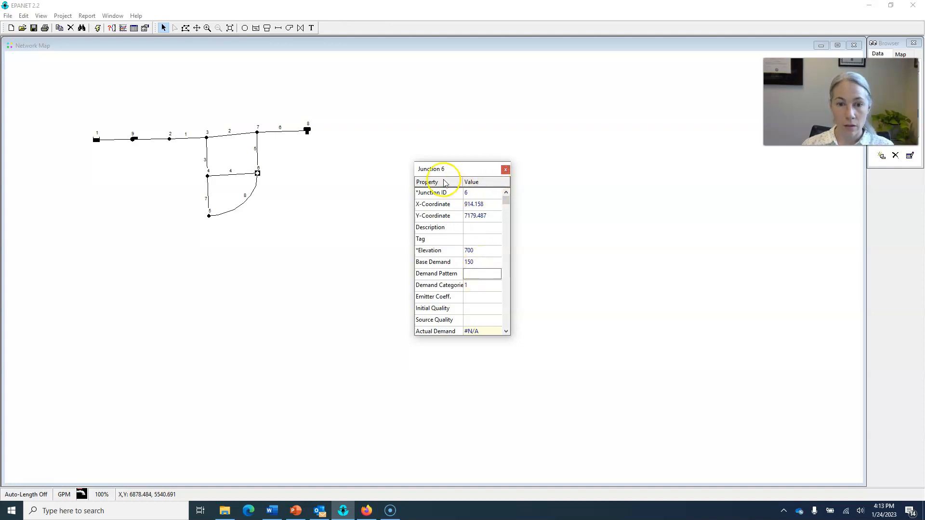
- Set junction 7's elevation to 700, leave its base demand at 0, and close its properties
key(Page_Down)
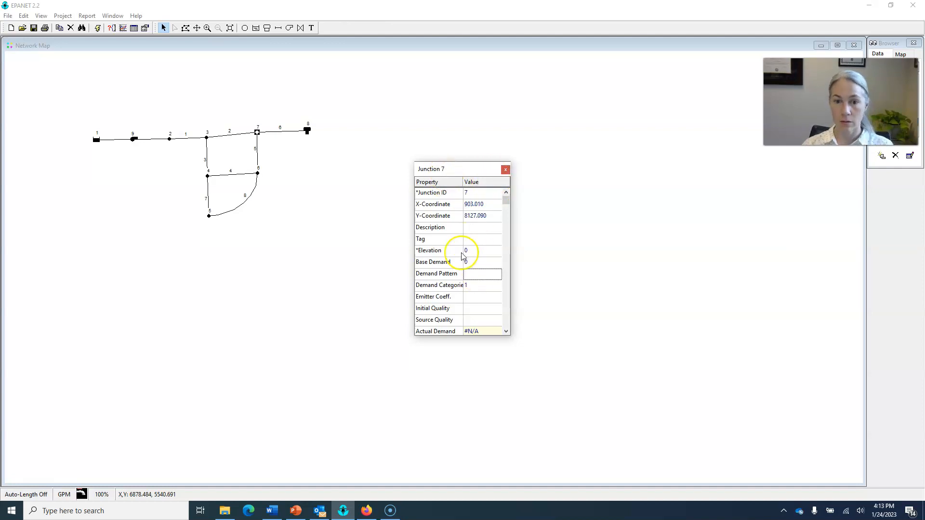
click(476, 251)
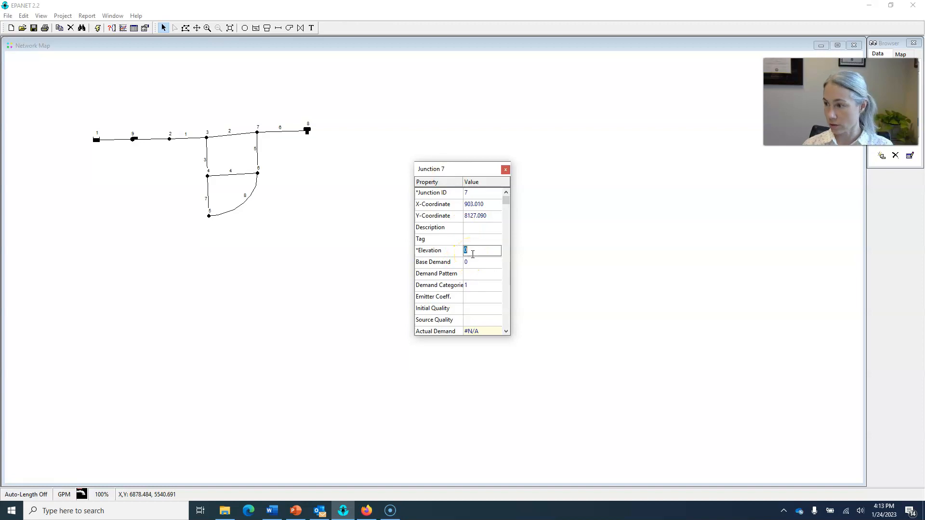
text(700)
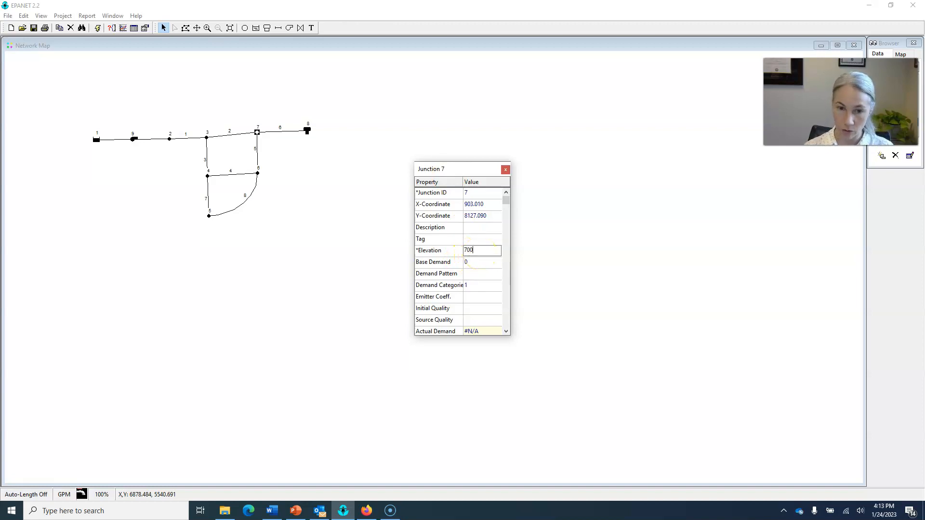
click(495, 263)
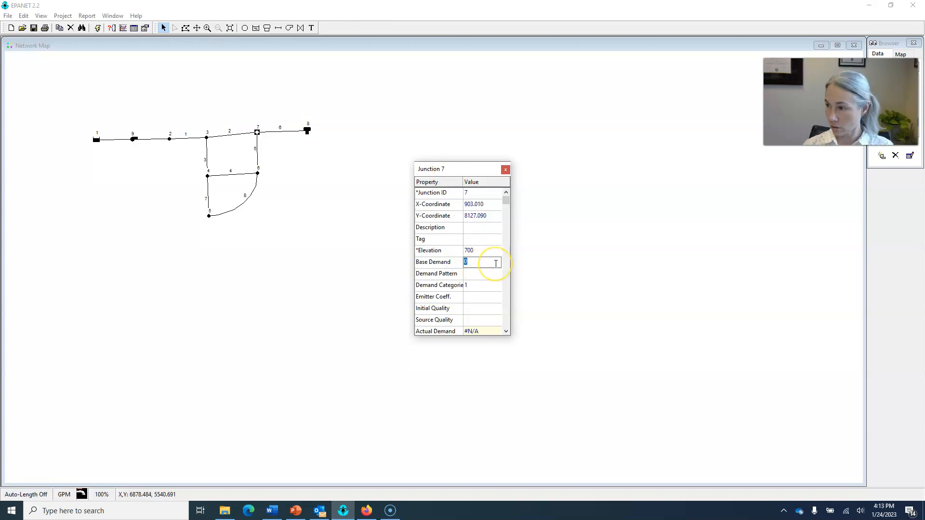
click(496, 264)
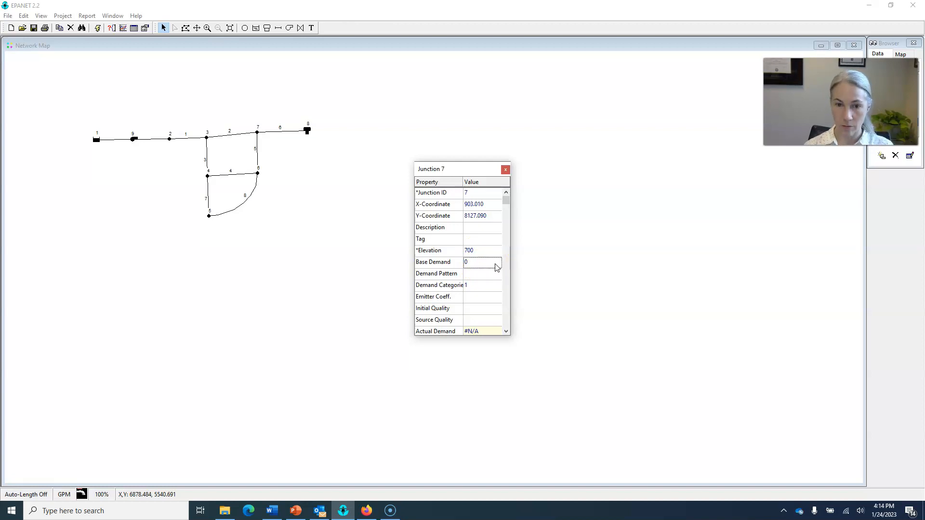
click(505, 169)
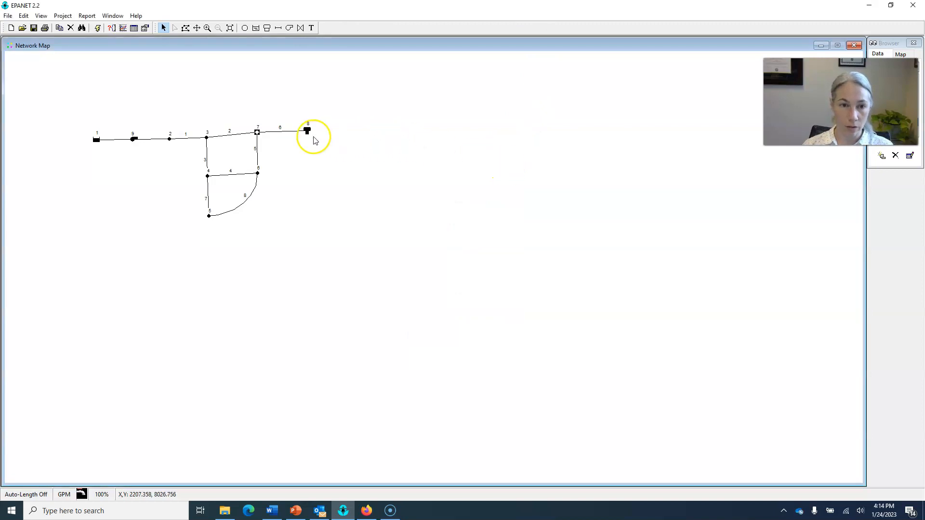
- Set the elevation of tank 8 to 830 and its diameter to 60
double_click(309, 130)
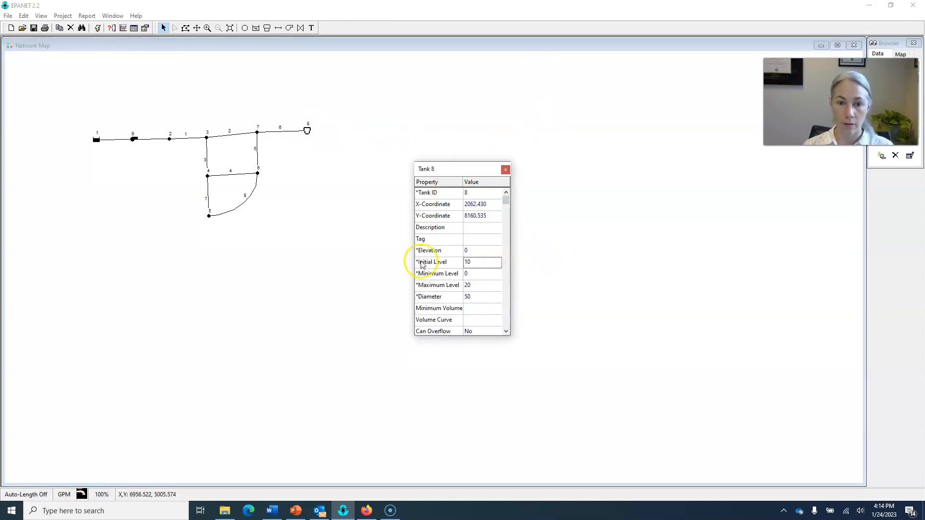
click(480, 253)
click(480, 255)
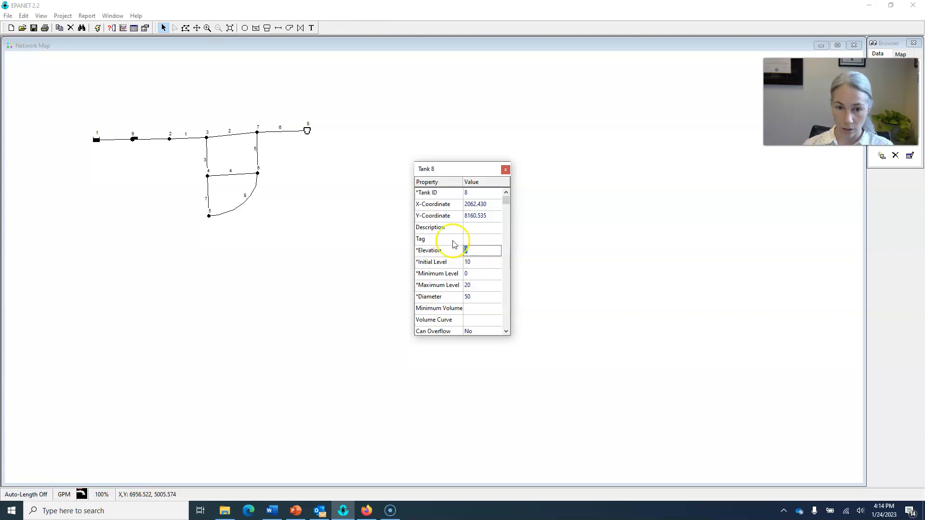
text(830)
click(473, 262)
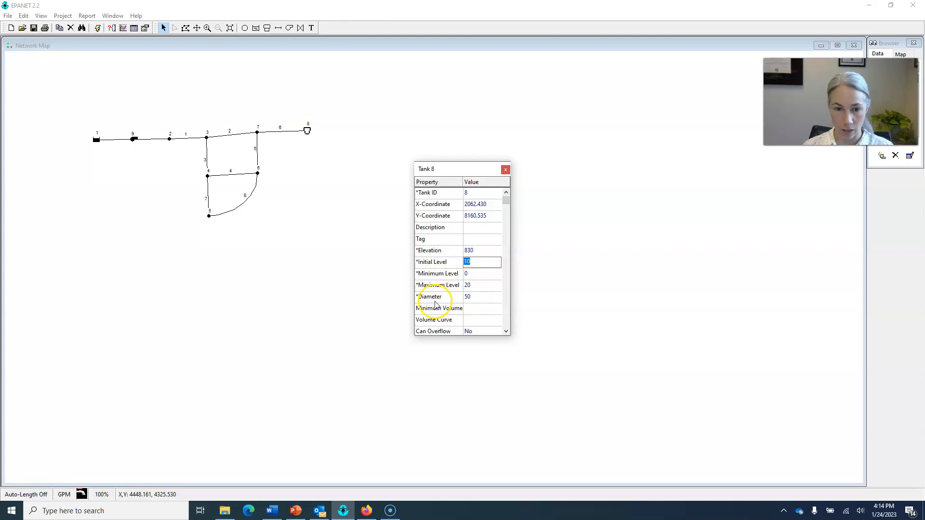
click(483, 297)
text(6)
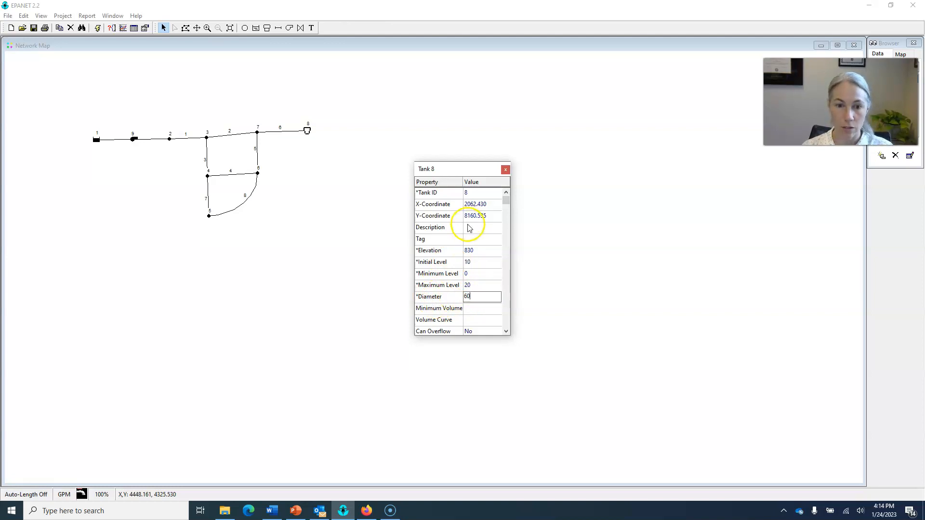
- Set tank 8's maximum level to 4 and its initial level to 0, and close its properties
click(478, 286)
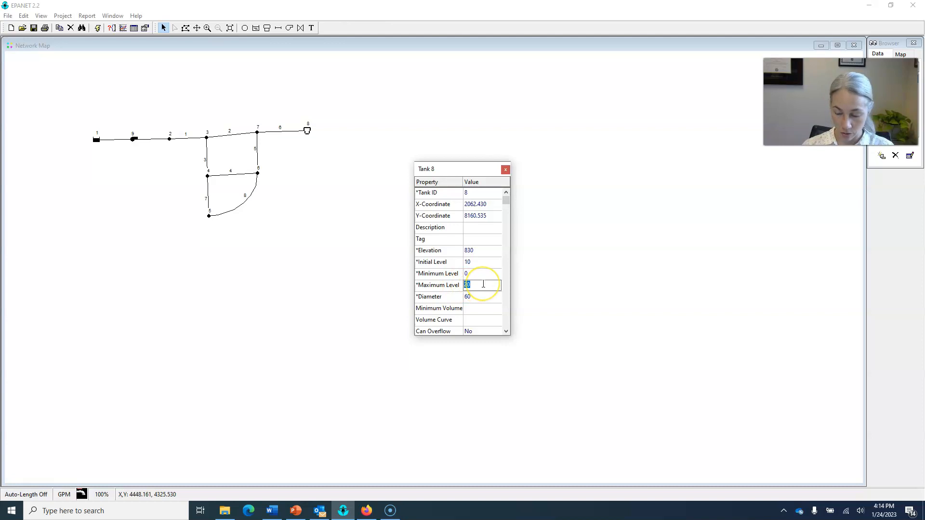
click(477, 262)
text(0)
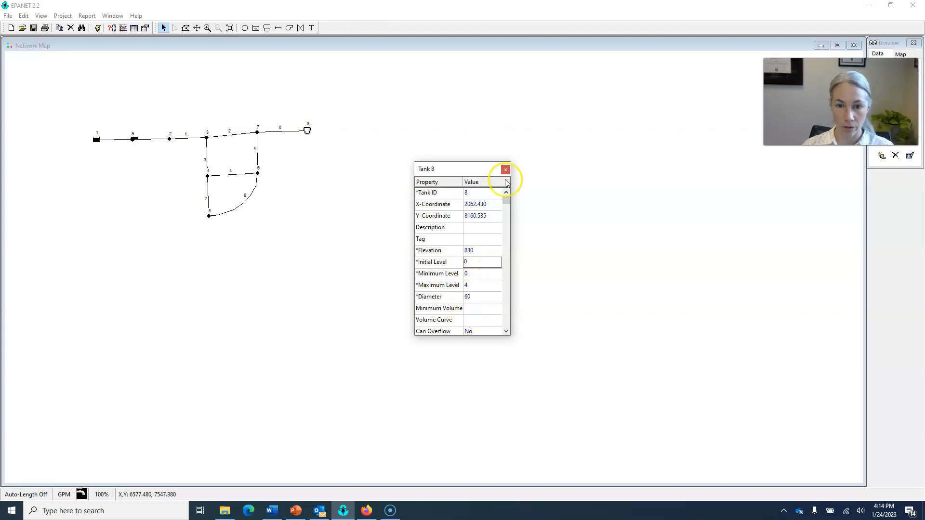
click(477, 285)
click(506, 170)
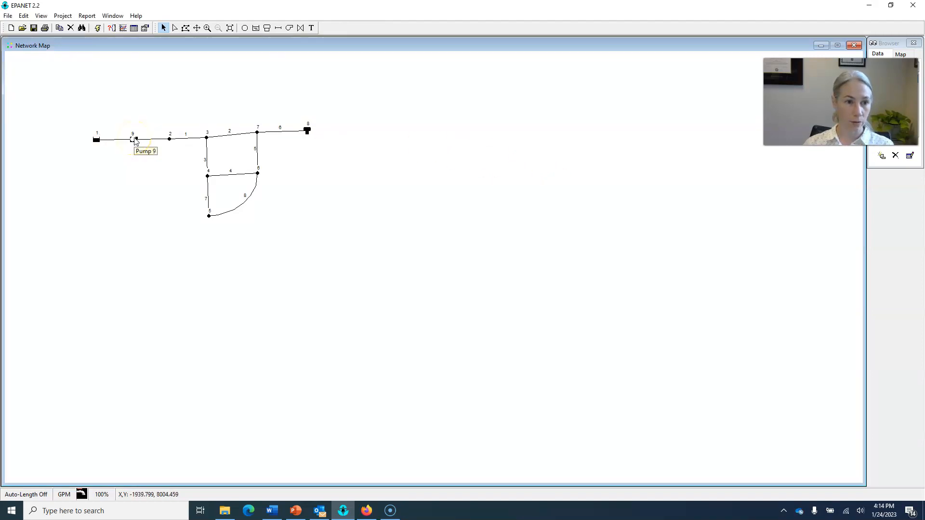
- Open the properties of pump 9, and add a new curve to the network data
double_click(134, 139)
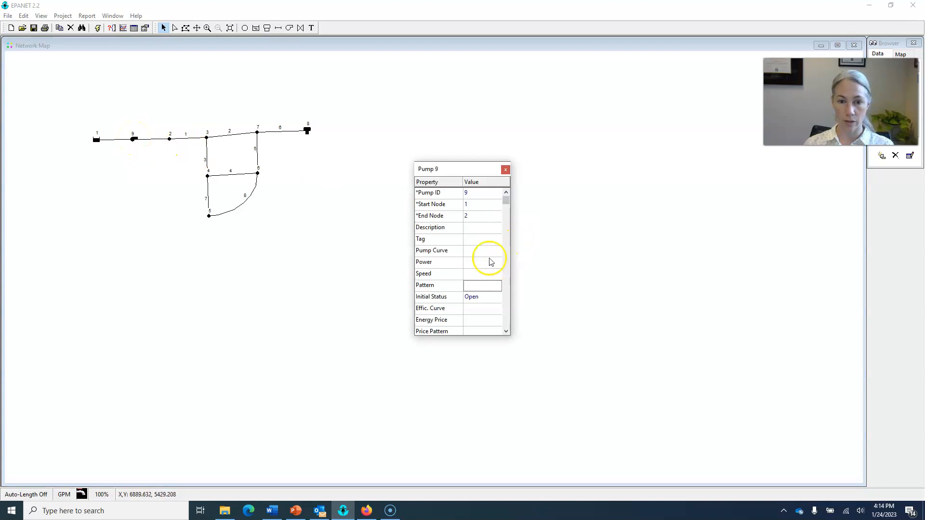
drag(829, 116, 738, 117)
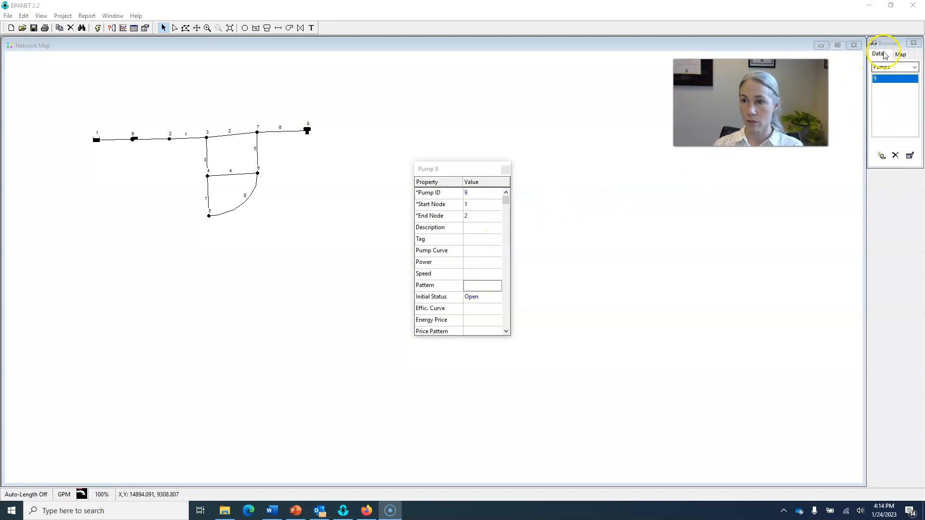
click(889, 68)
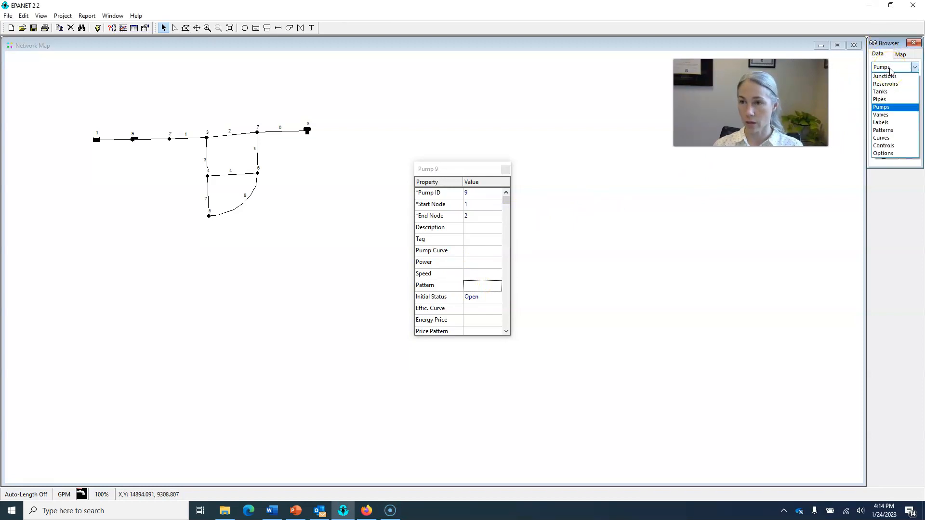
click(884, 138)
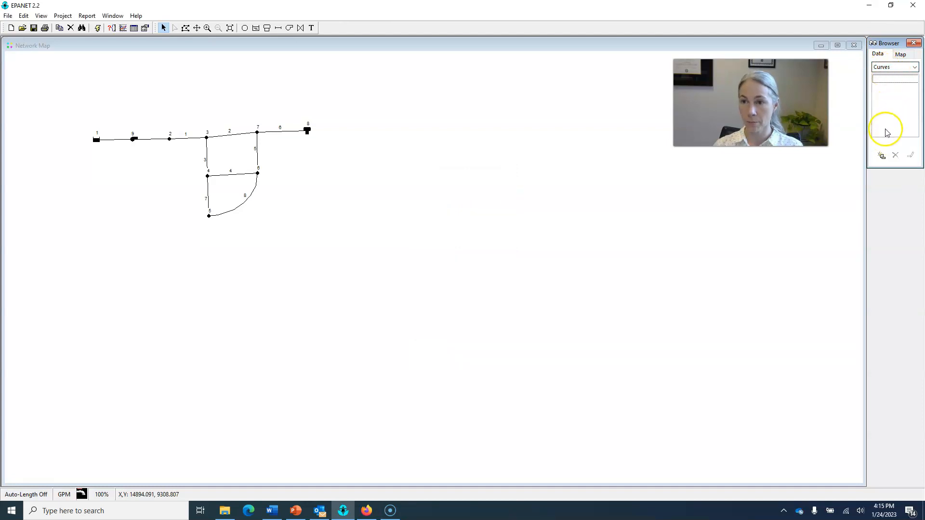
click(882, 156)
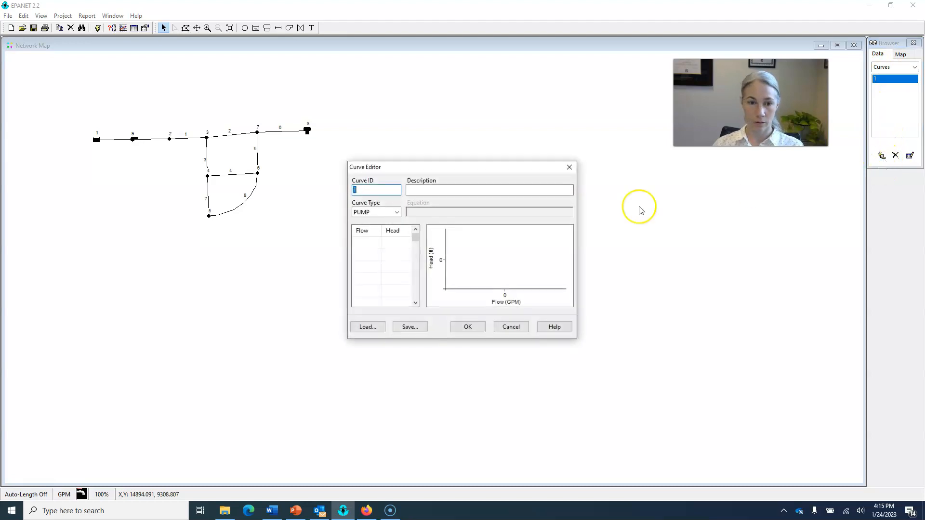
- Define pump curve 1 with a single point of flow 650 and head 150, and accept the curve
click(377, 244)
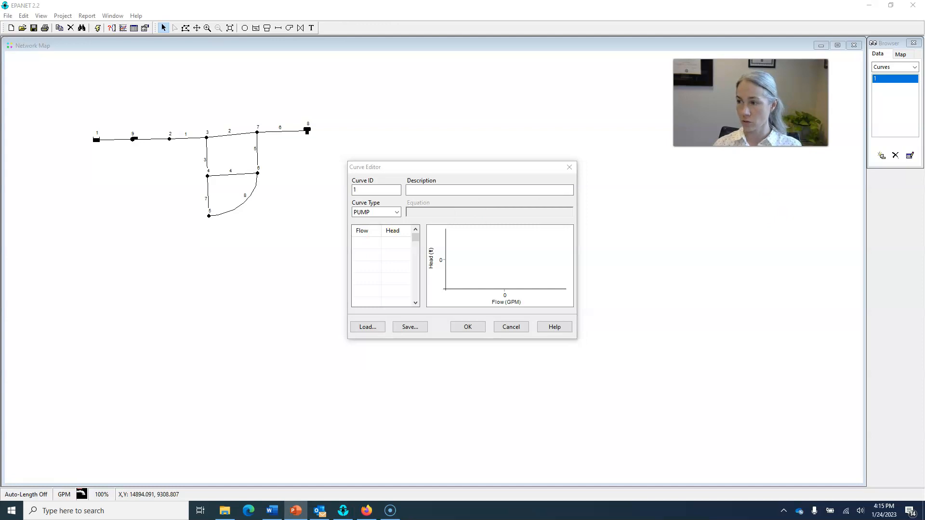
click(377, 242)
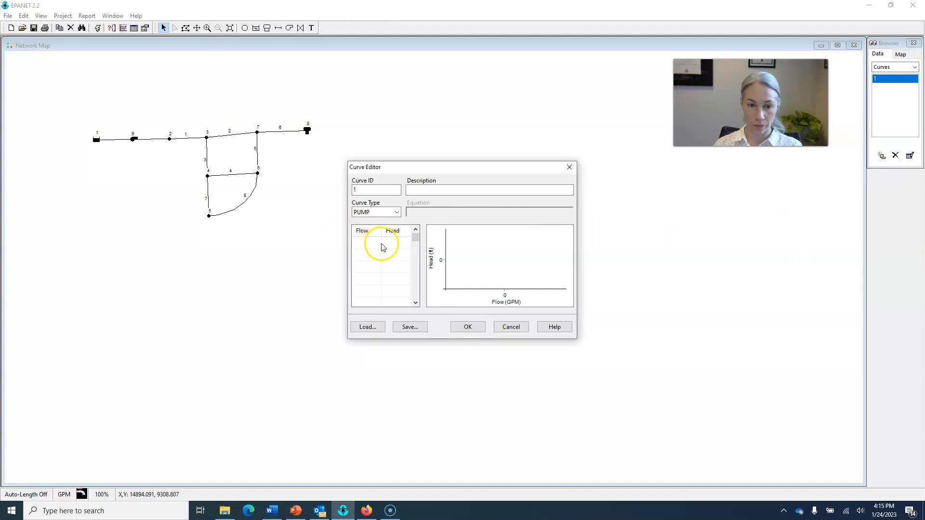
text(650)
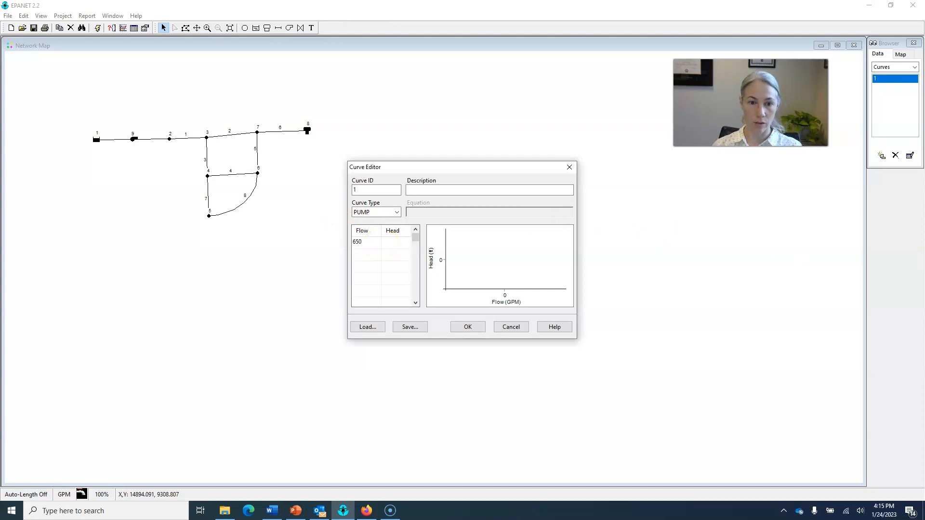
click(384, 243)
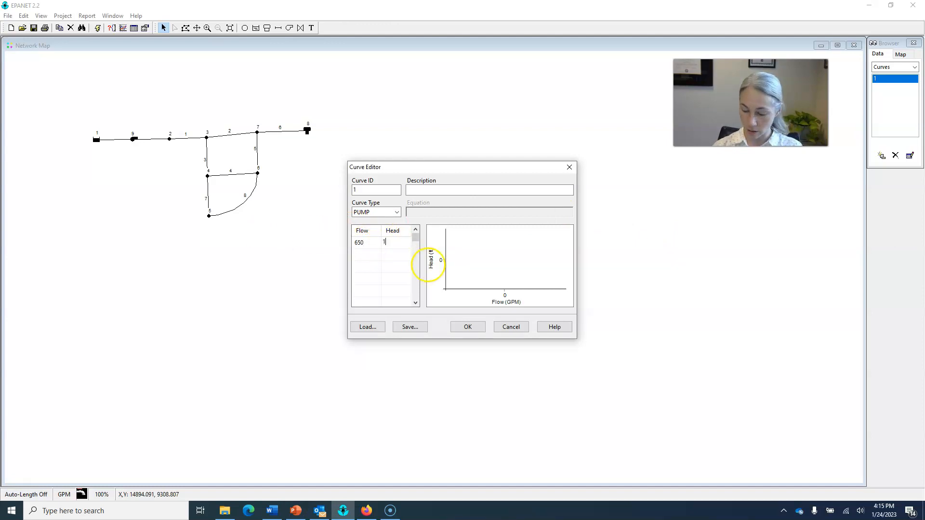
click(406, 283)
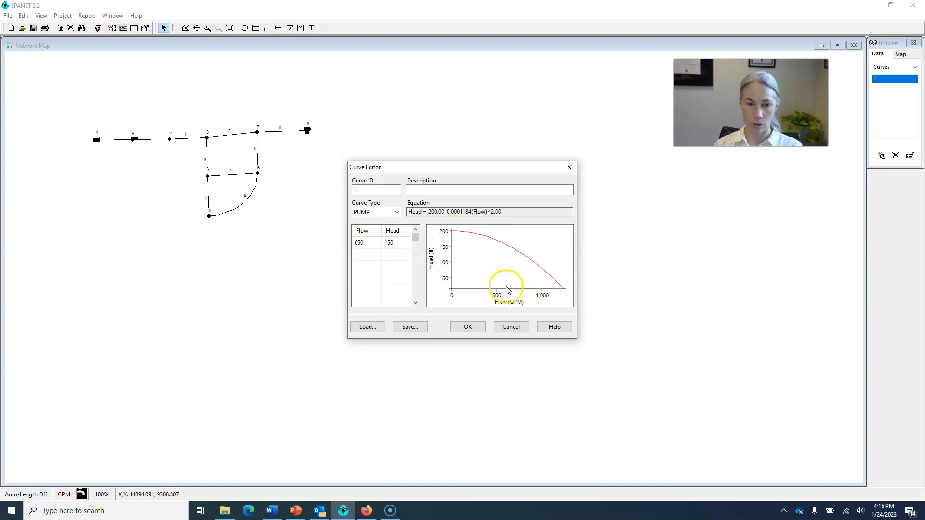
click(465, 330)
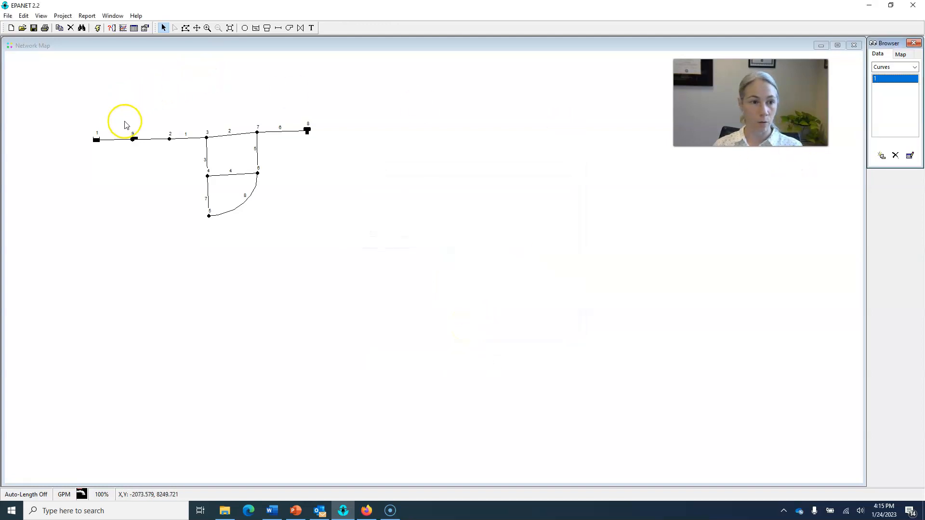
- Assign curve 1 as the pump curve of pump 9 and close its properties
double_click(134, 140)
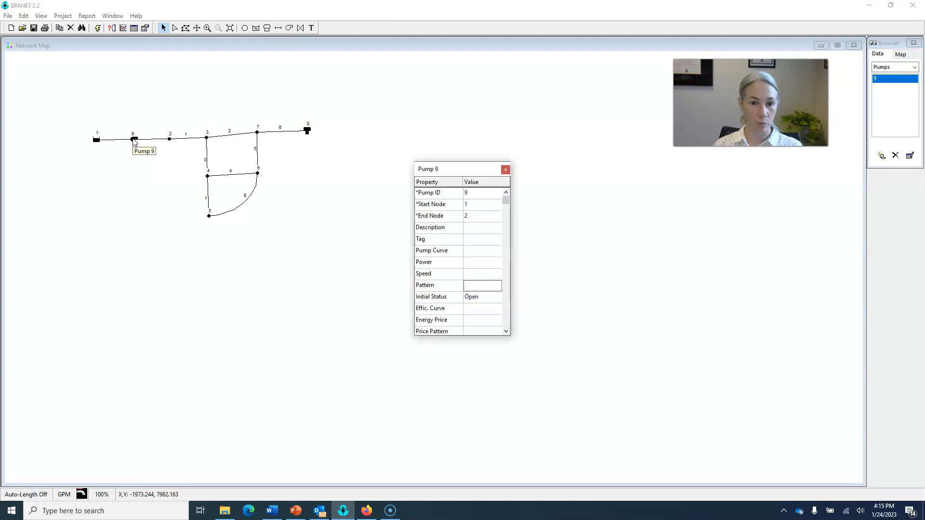
click(476, 251)
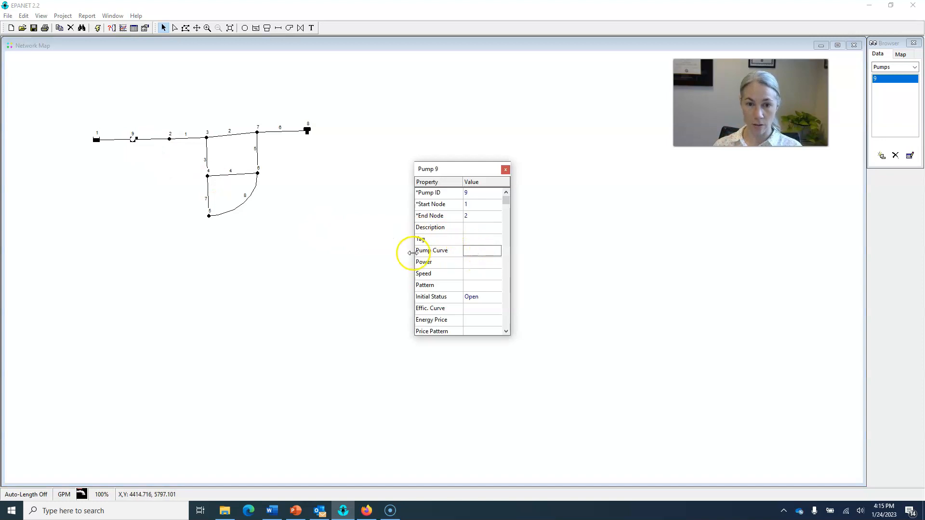
text(13)
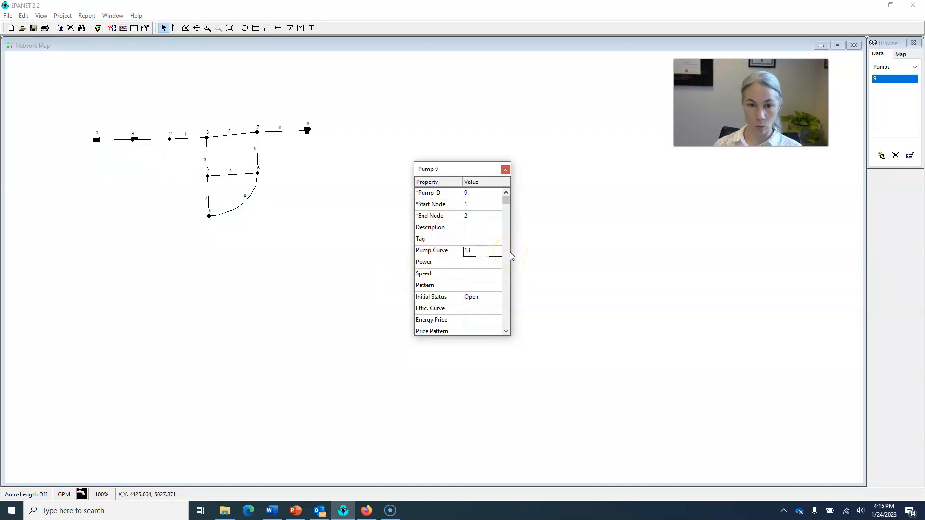
click(484, 251)
text(1)
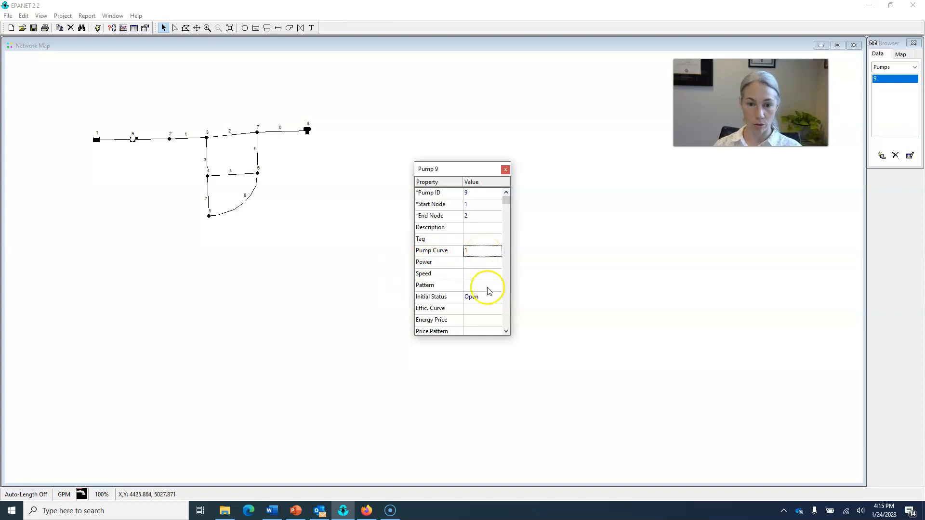
click(508, 167)
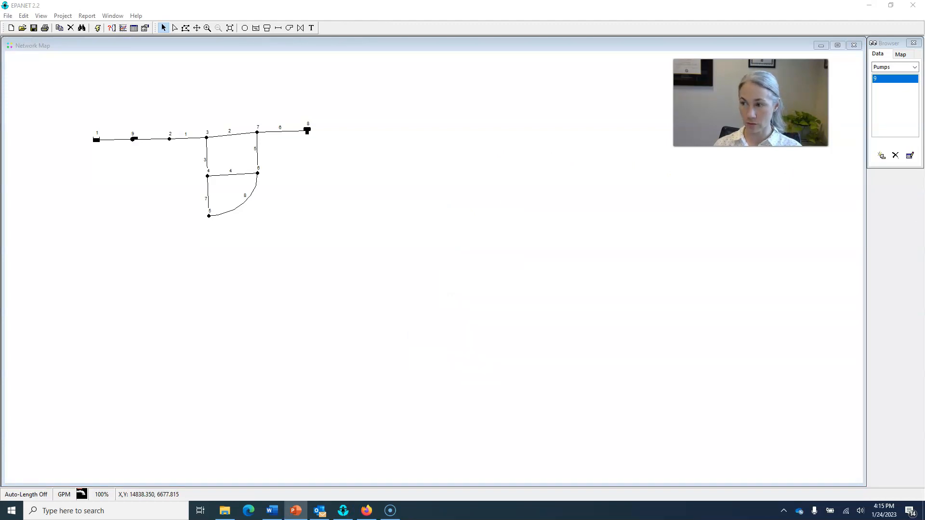
- Open the properties of pipe 1 and set its length to 3000 and its diameter to 14
double_click(187, 139)
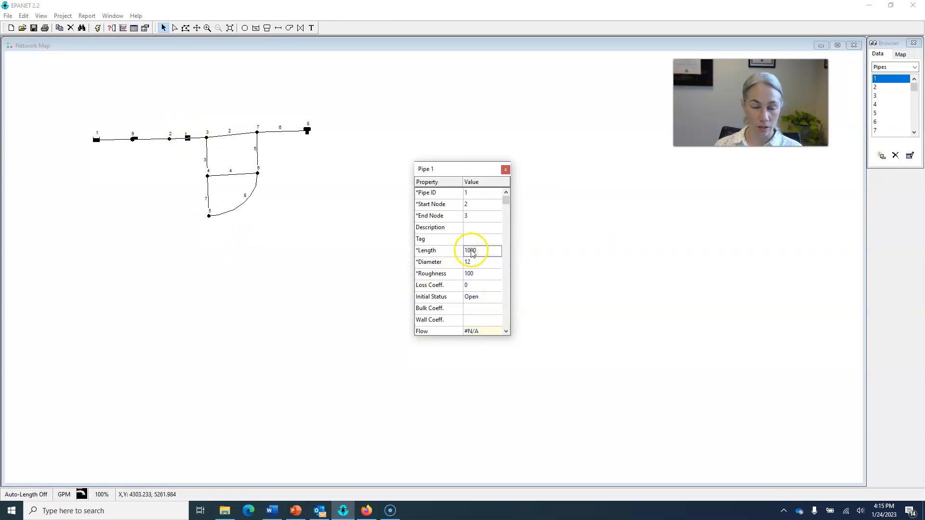
click(486, 250)
text(3)
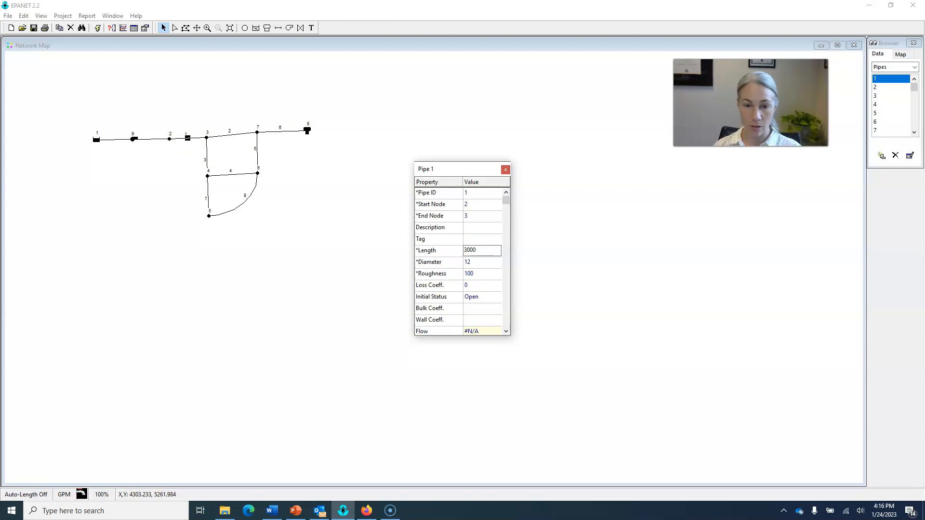
click(481, 261)
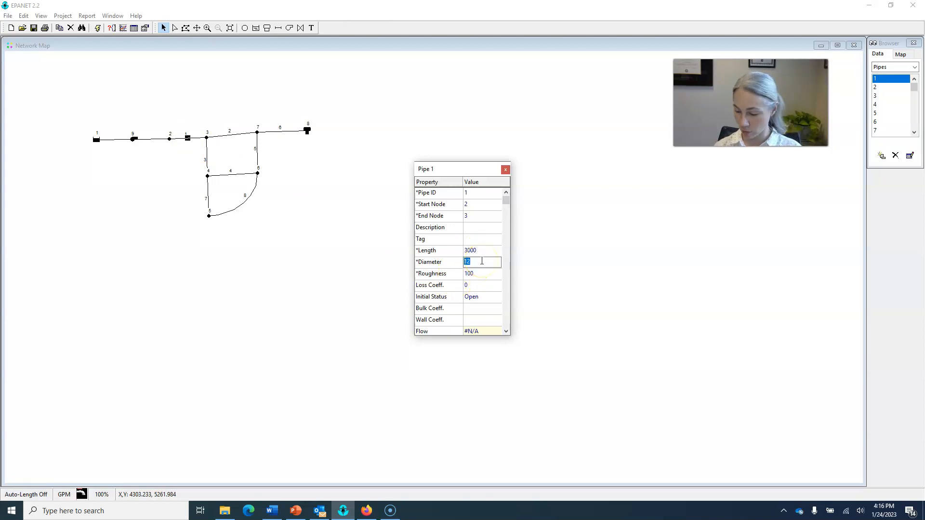
text(1)
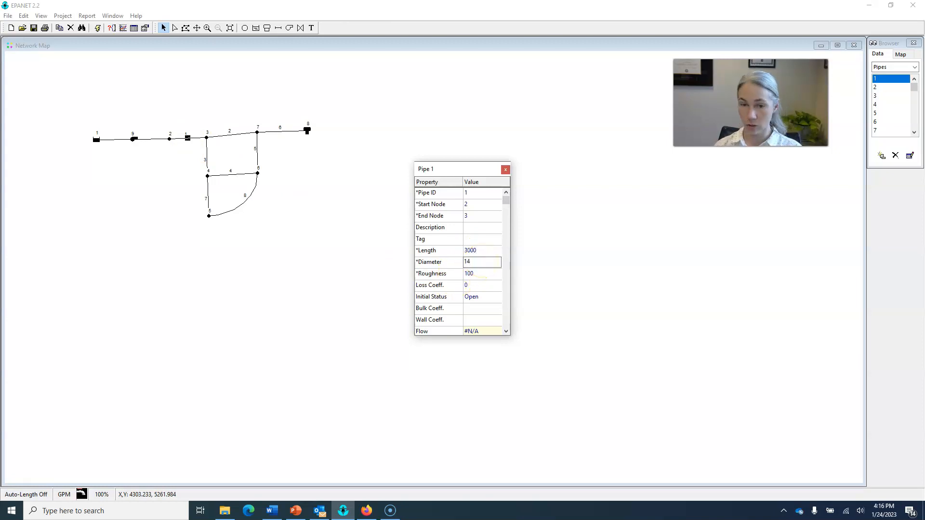
key(Return)
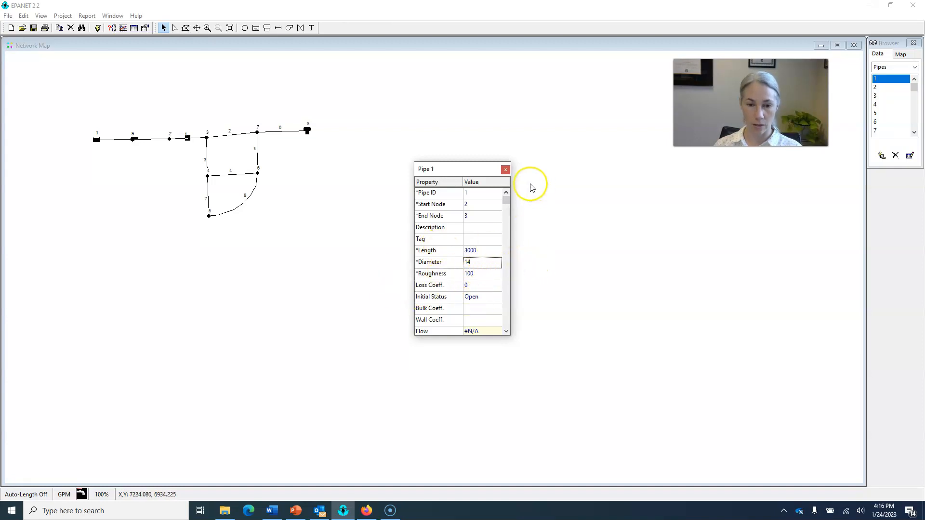
click(482, 270)
click(483, 272)
- Move on to the properties of pipe 2 and set its length to 5000
key(Page_Down)
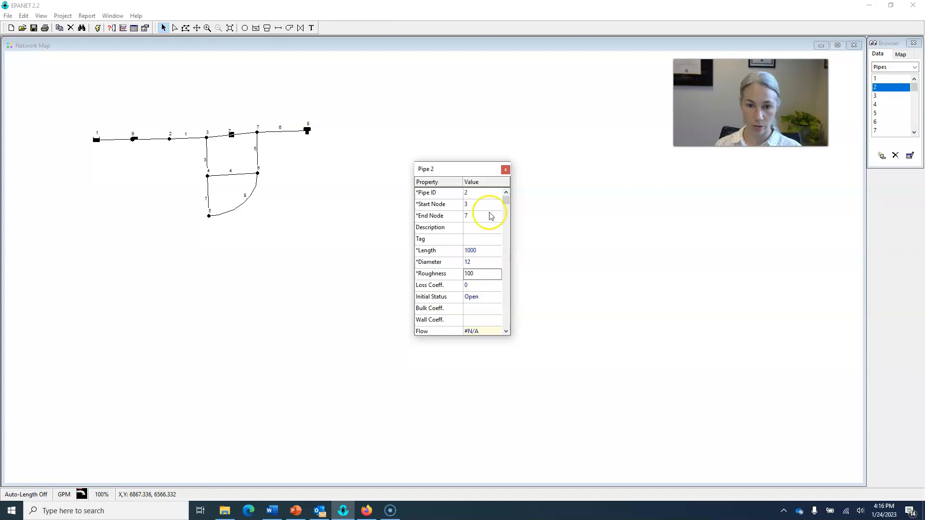
click(477, 251)
click(479, 251)
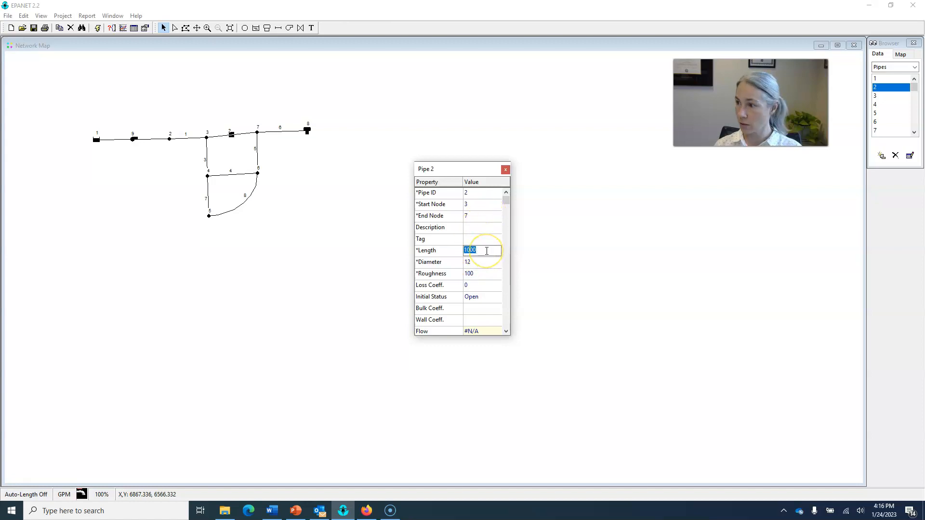
text(50)
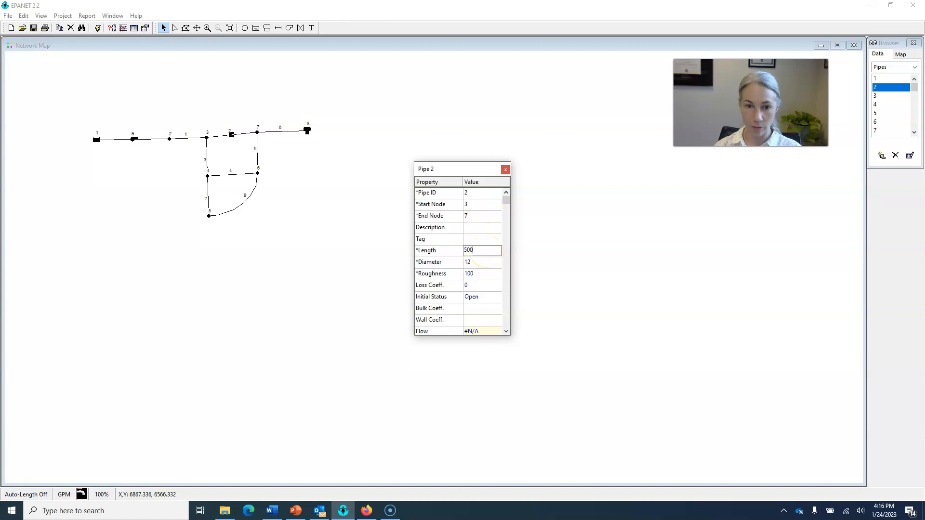
click(475, 265)
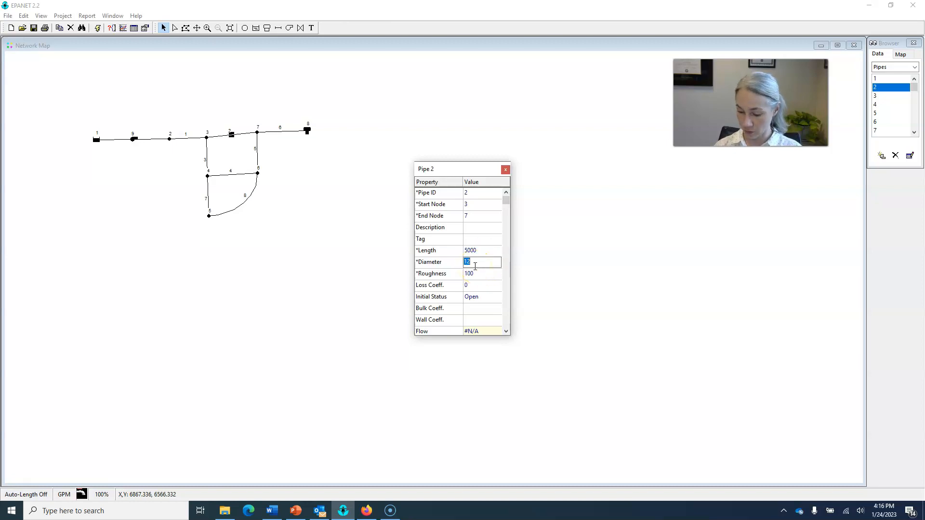
click(470, 285)
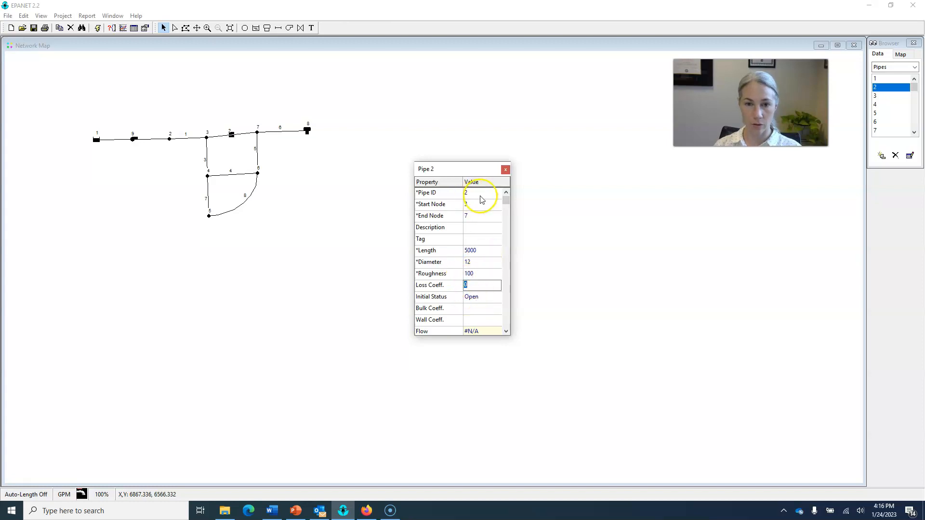
- Move on to the properties of pipe 3 and set its length to 5000 and its diameter to 8
key(Page_Down)
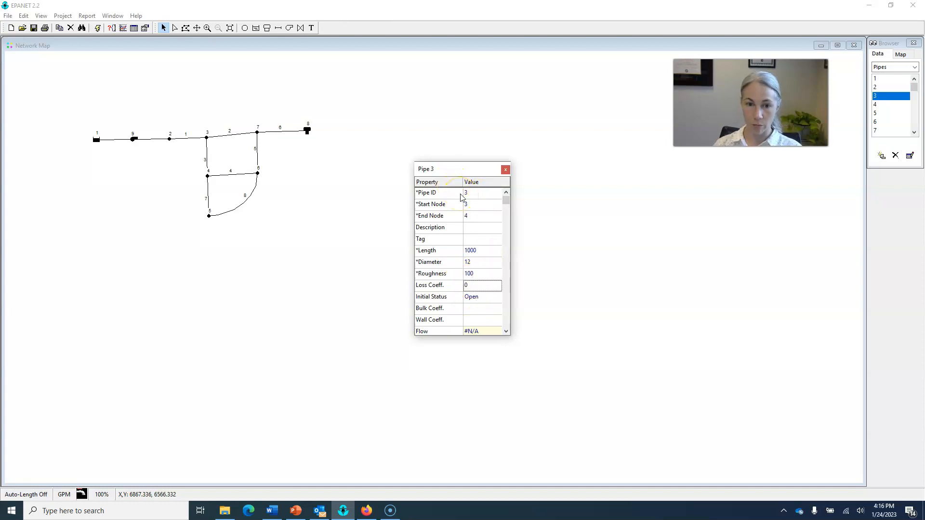
click(488, 251)
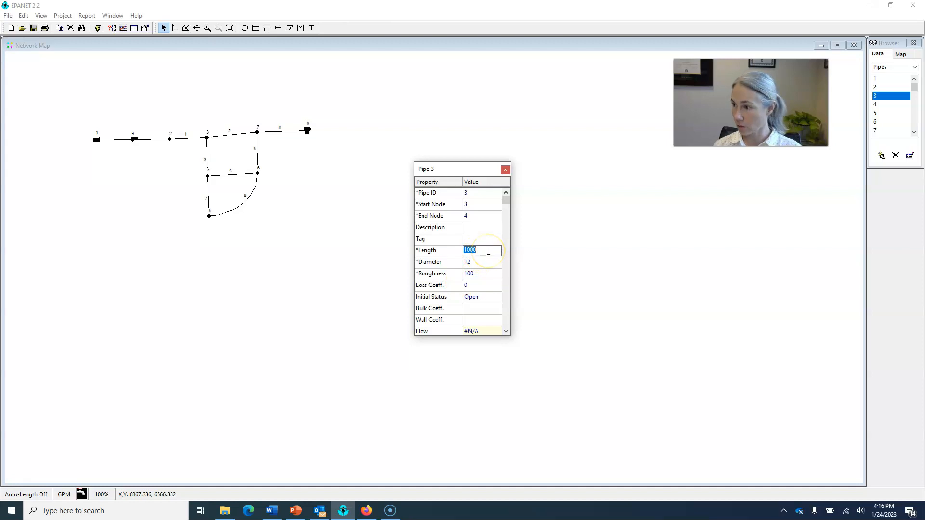
text(1)
text(500)
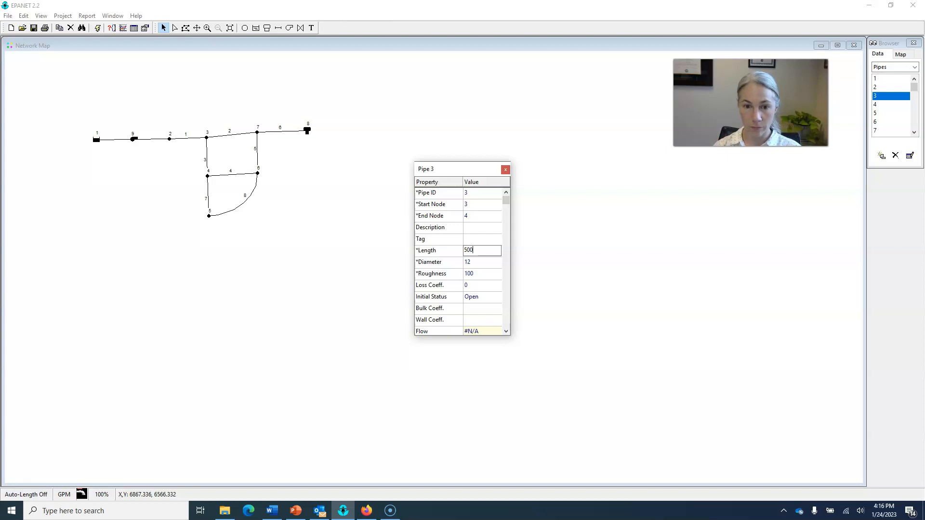
click(485, 262)
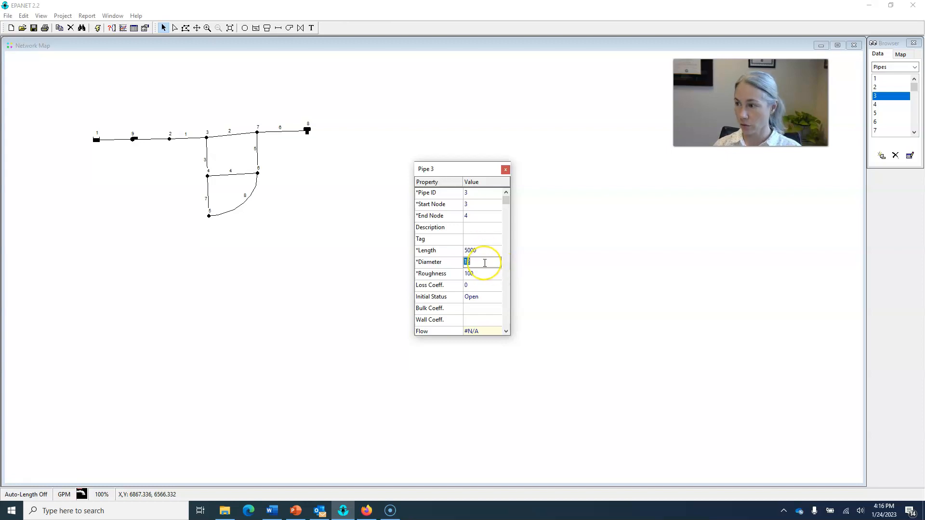
text(8)
click(487, 274)
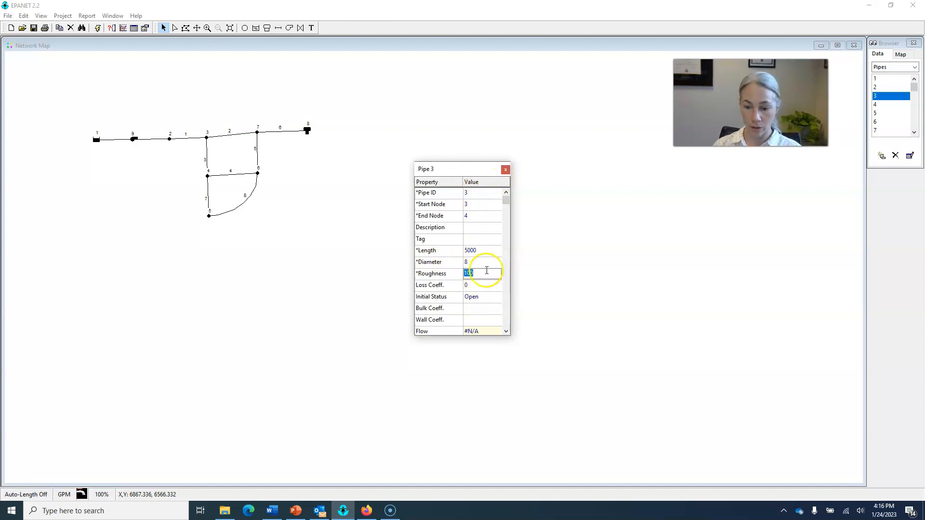
- Move on to the properties of pipe 4 and set its length to 5000 and its diameter to 8
key(Page_Down)
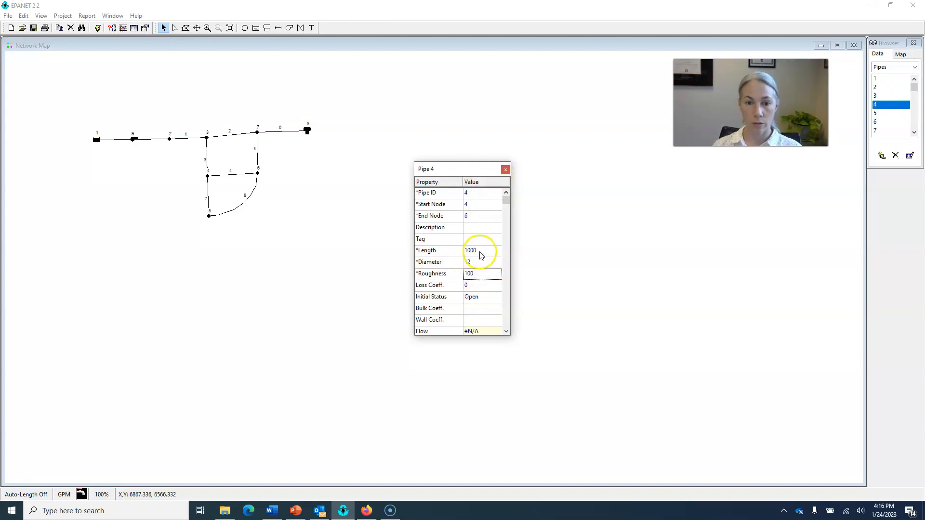
click(481, 251)
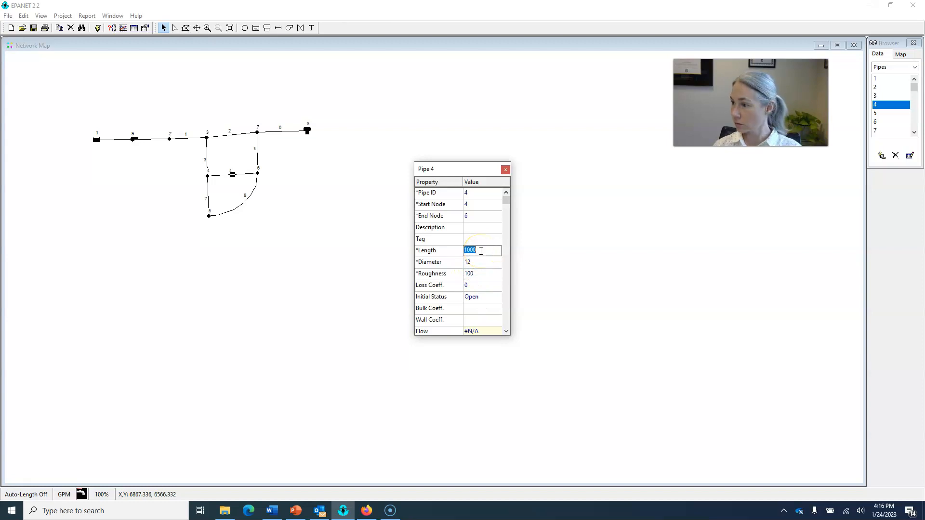
text(5000)
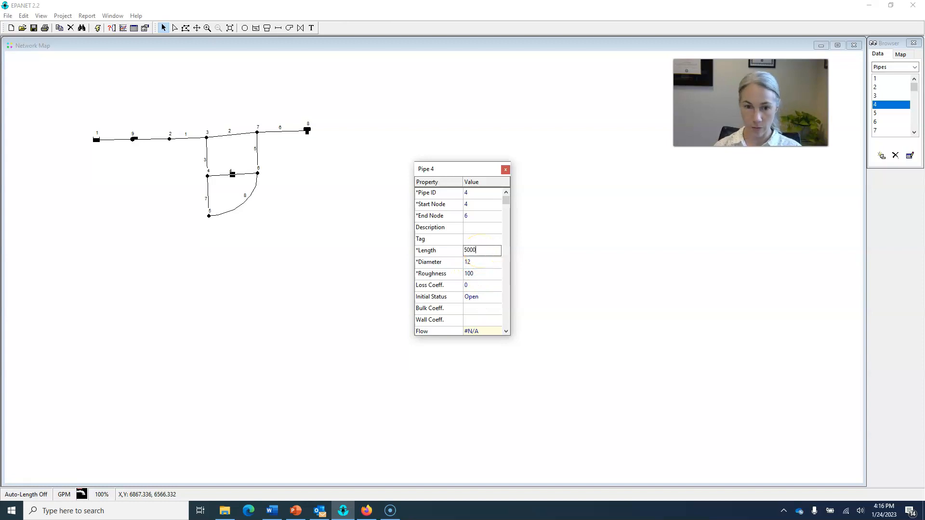
click(481, 262)
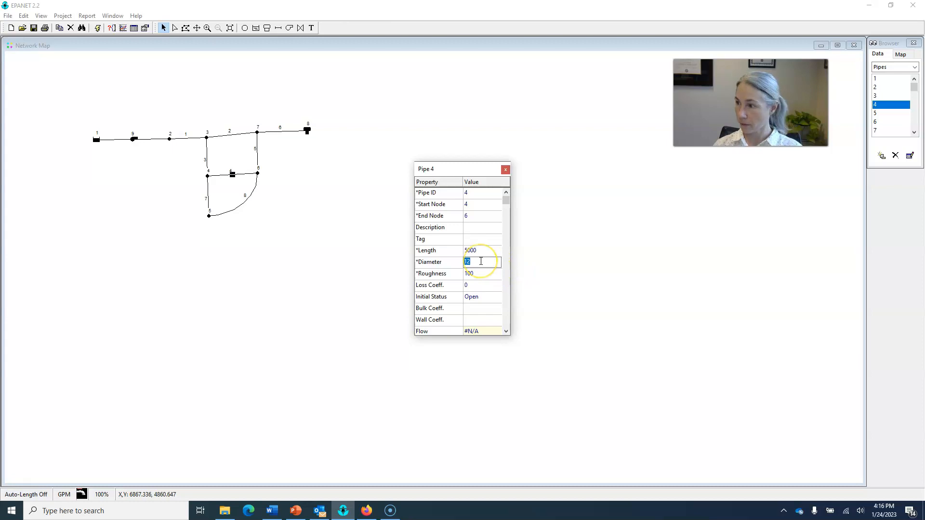
key(Return)
click(475, 205)
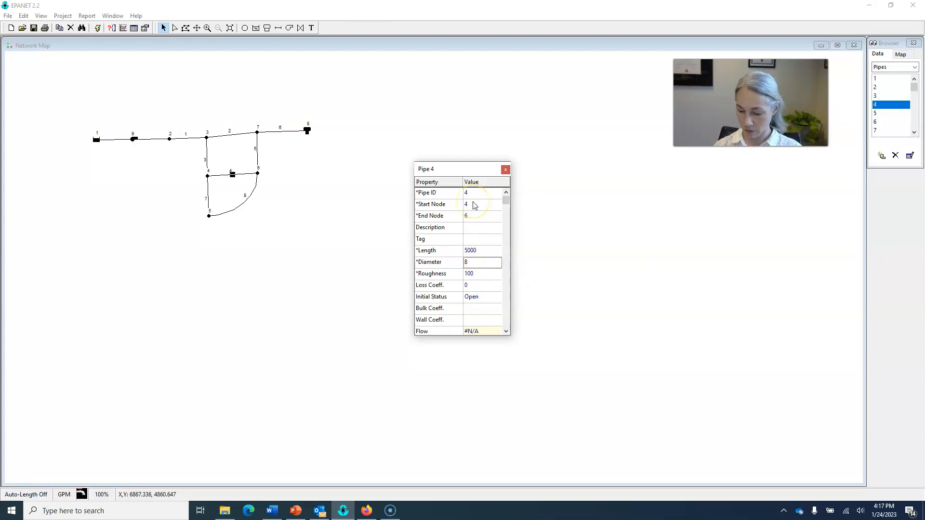
- Move on to the properties of pipe 5 and set its length to 5000 and its diameter to 8
key(Page_Down)
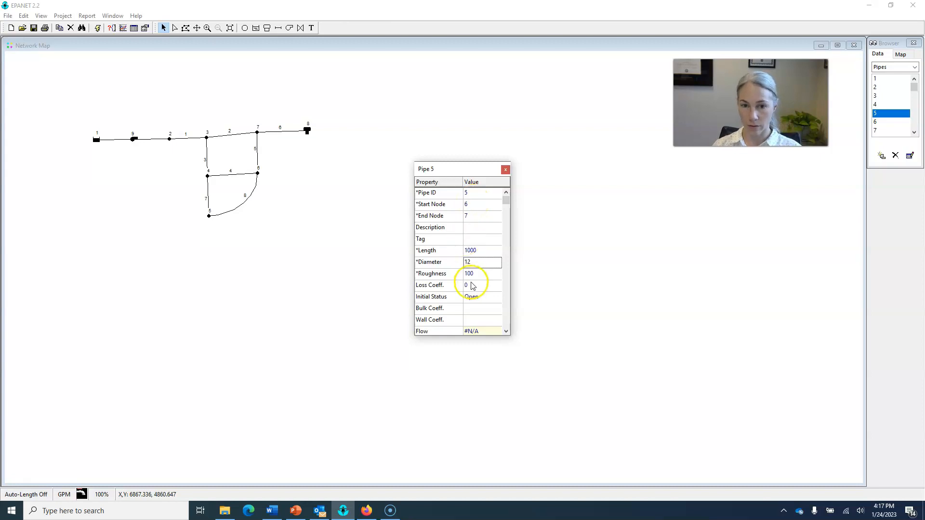
click(478, 261)
click(473, 251)
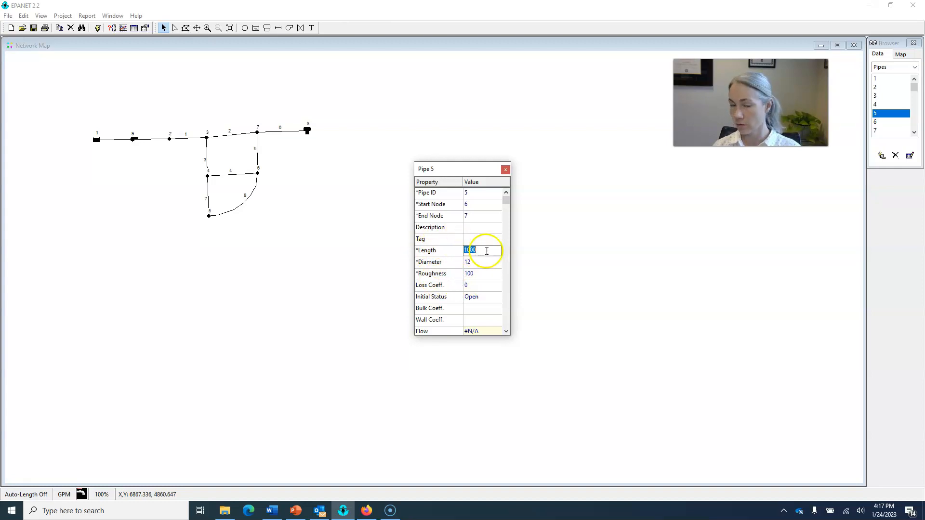
text(5000)
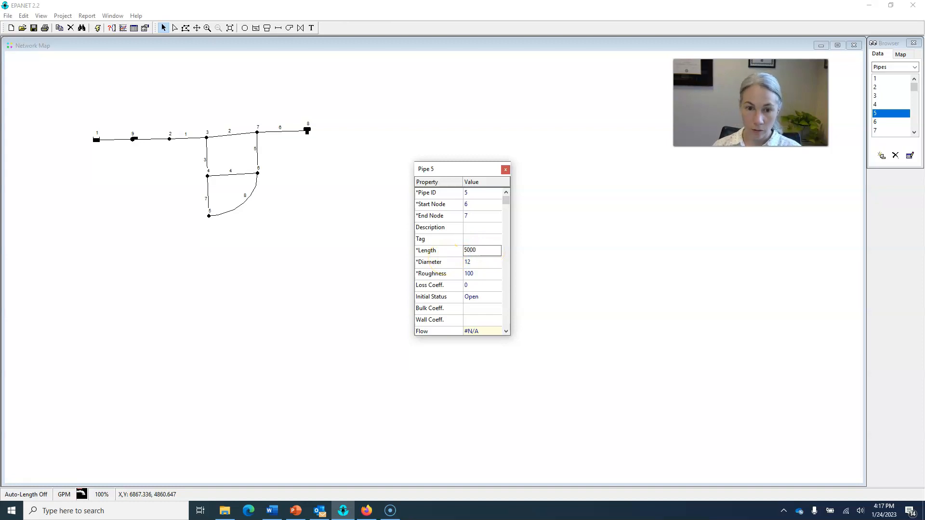
click(479, 261)
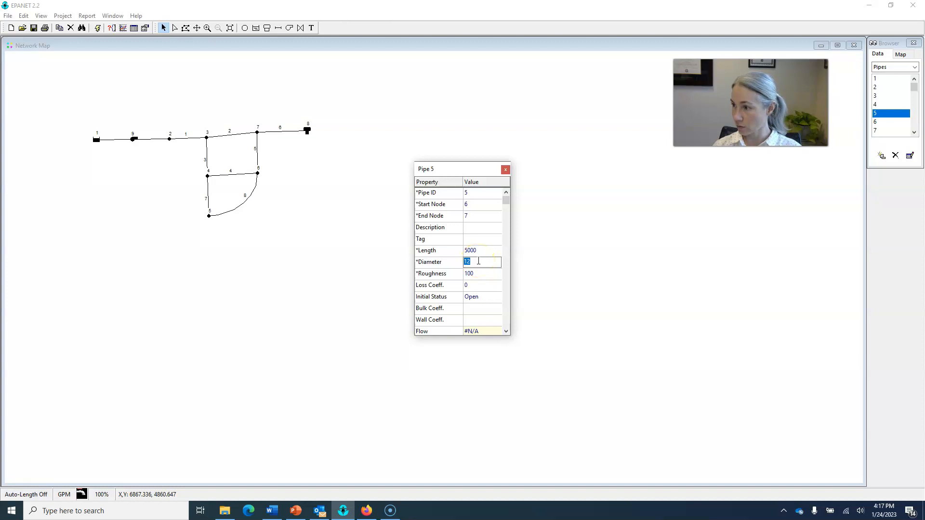
text(8)
click(479, 205)
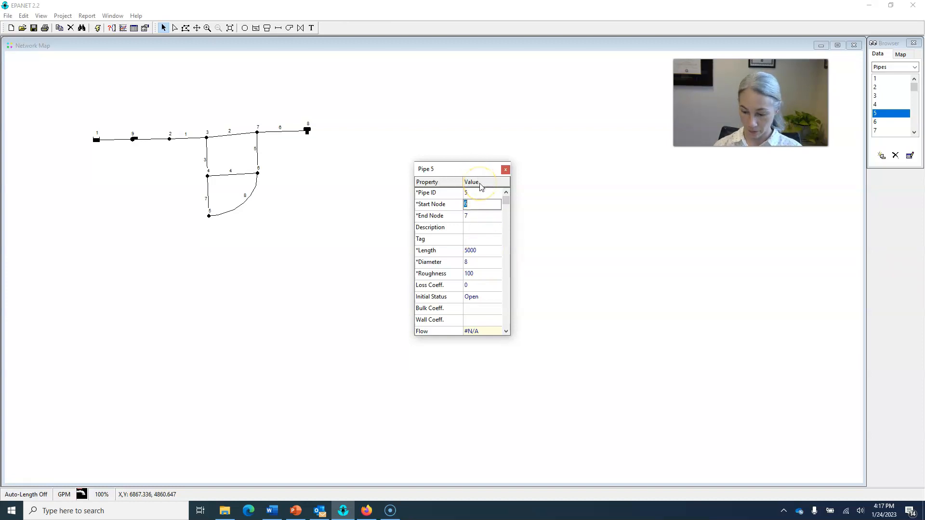
- Move on to the properties of pipe 6 and set its length to 7000 and its diameter to 10
key(Page_Down)
click(481, 253)
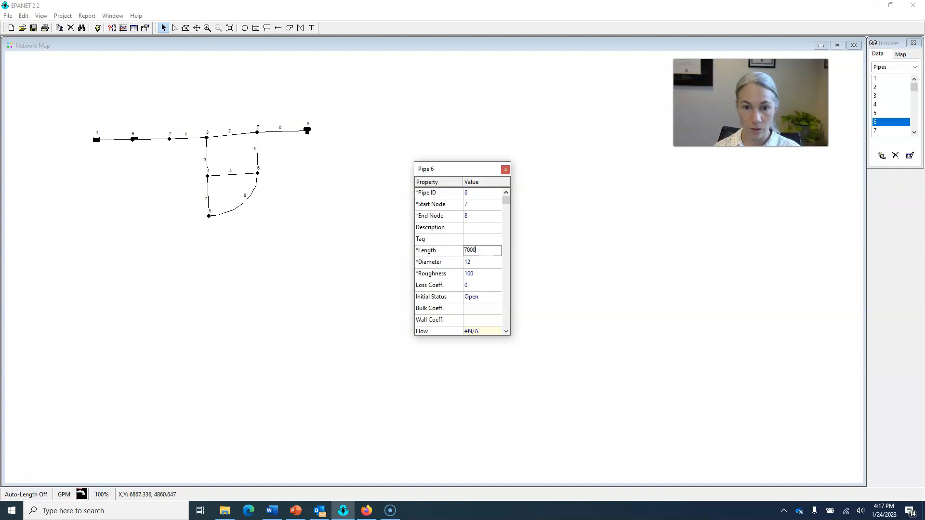
click(478, 265)
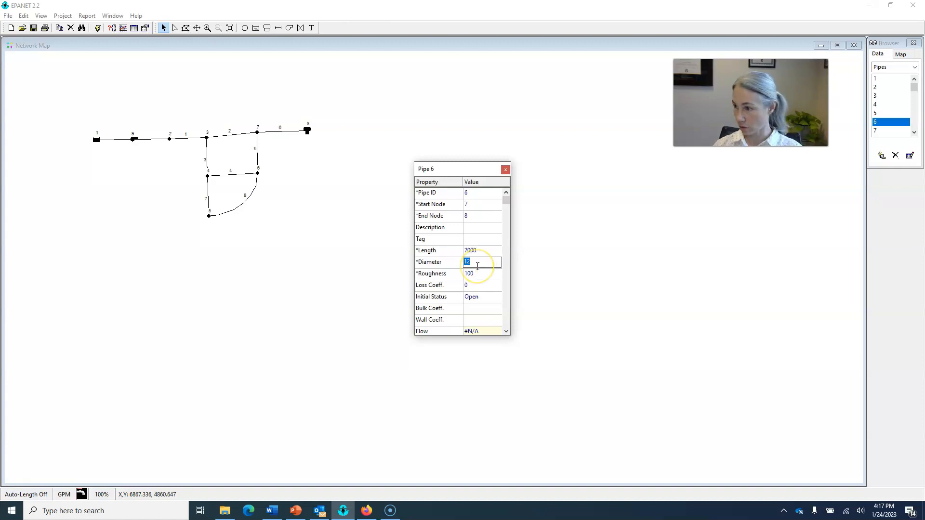
text(10)
click(480, 250)
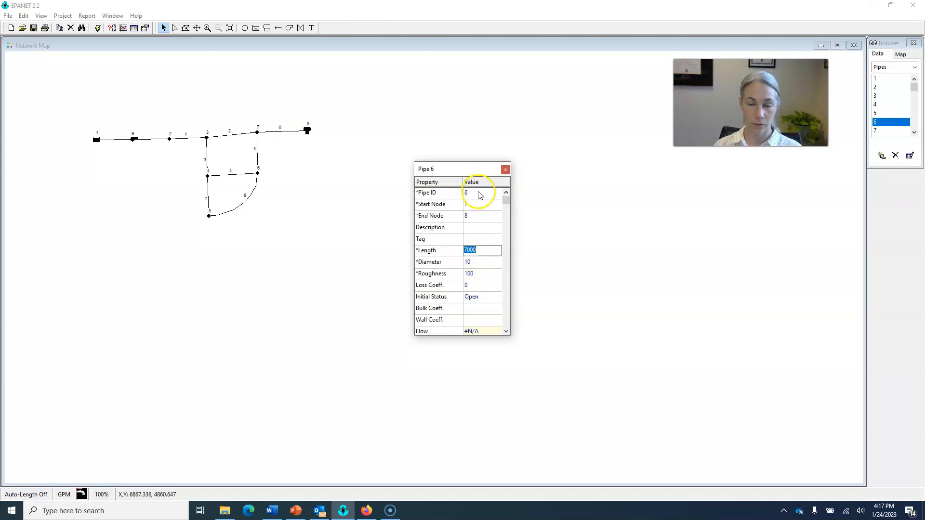
- Move on to the properties of pipe 7 and set its length to 5000 and its diameter to 6
key(Page_Down)
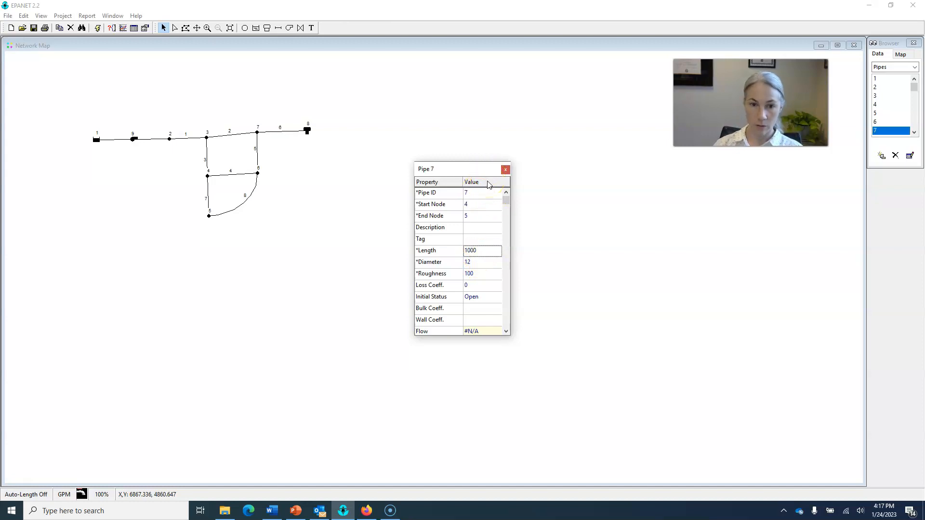
click(481, 250)
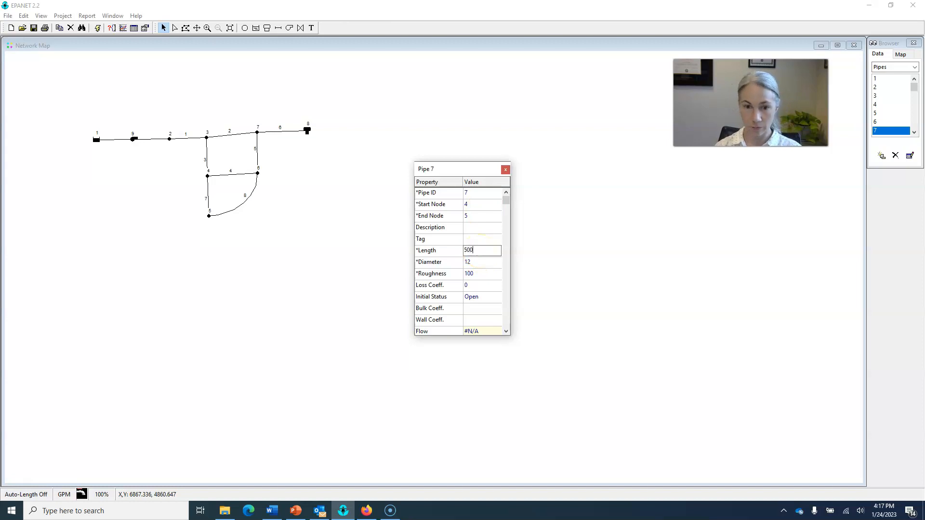
click(472, 263)
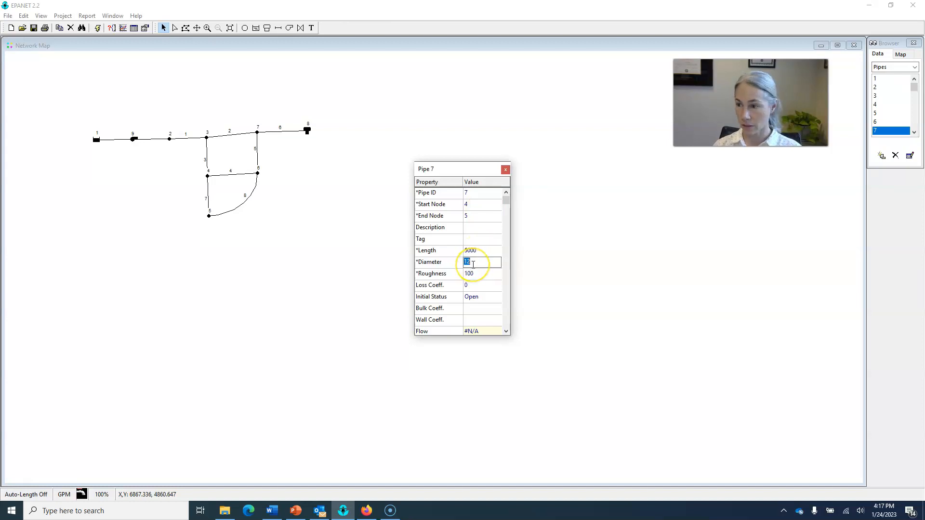
text(6)
click(474, 274)
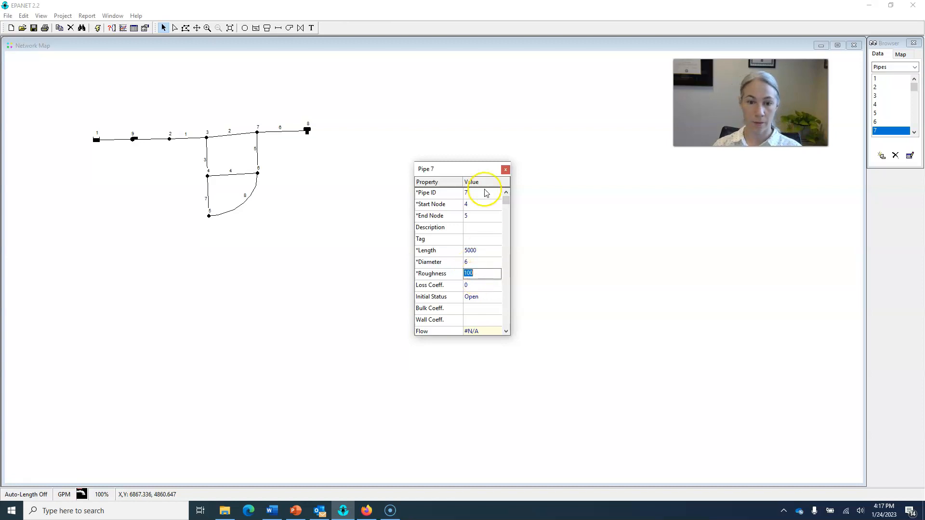
- Move on to pipe 8, set its length to 7000 and its diameter to 6, and close its properties
key(Page_Down)
click(480, 249)
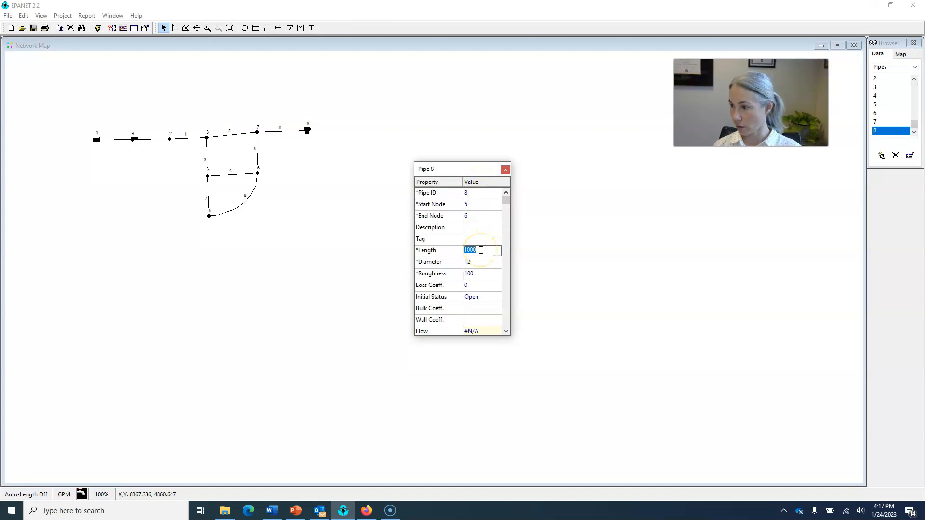
text(7000)
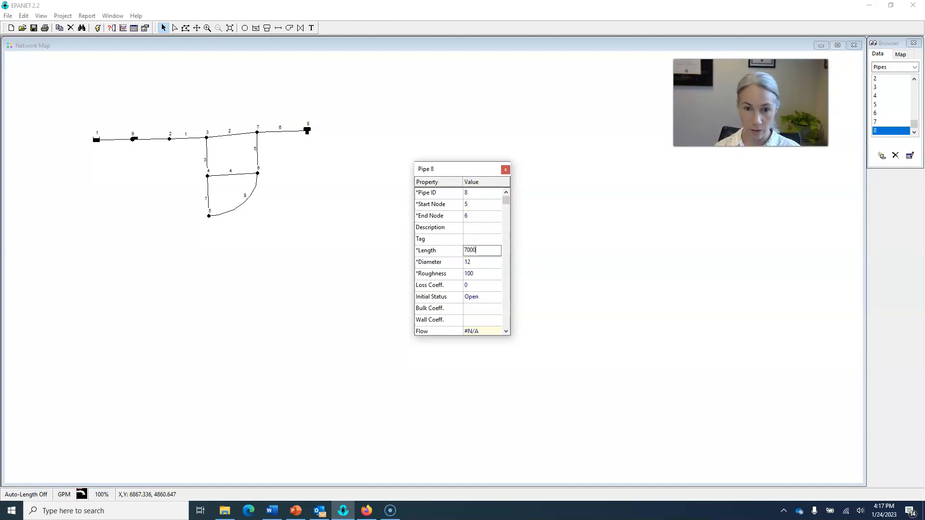
click(481, 261)
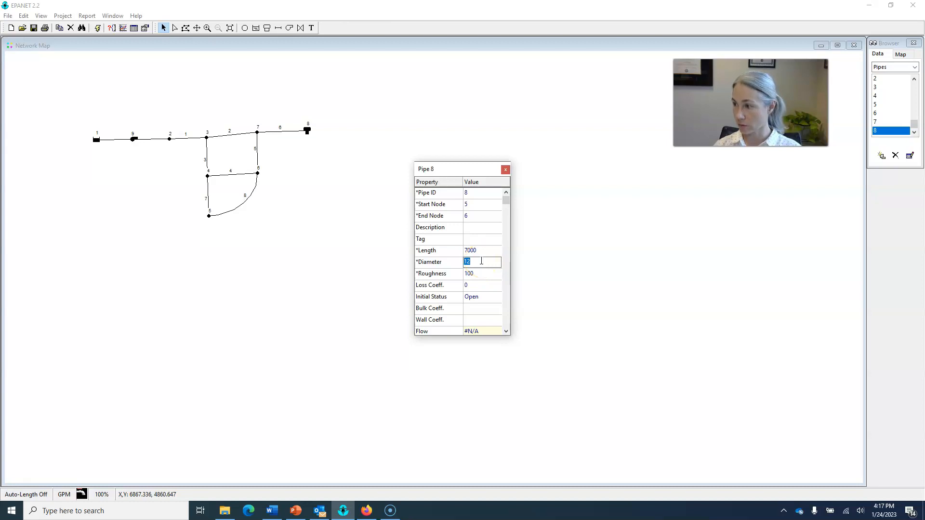
text(6)
click(481, 275)
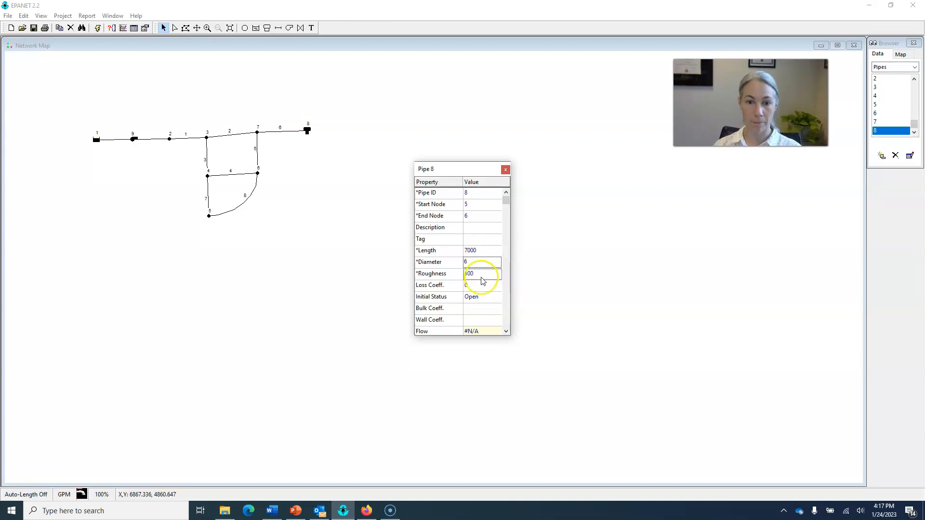
click(505, 170)
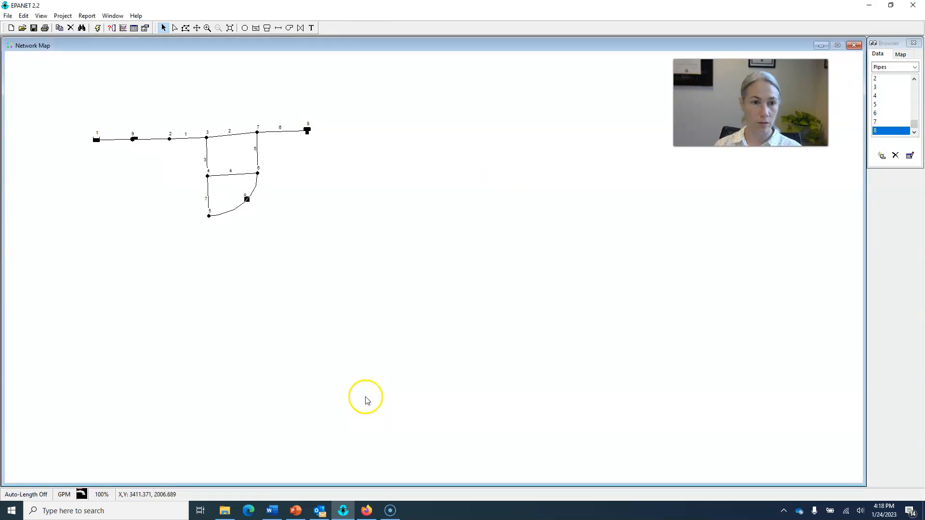